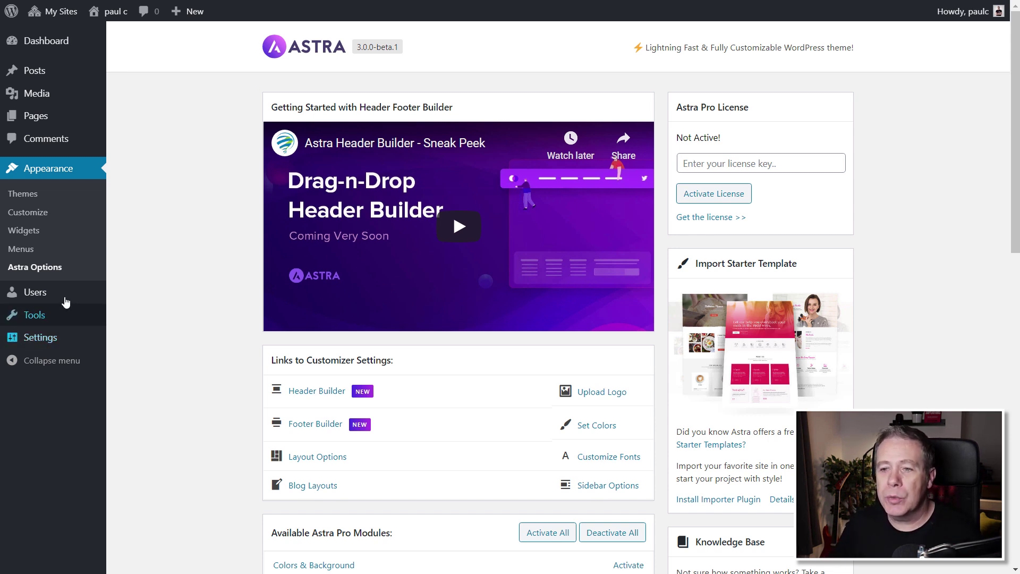
Open the Customizer's Header Builder, showing the main header row with Logo and Primary Menu.
mouse_move(57, 287)
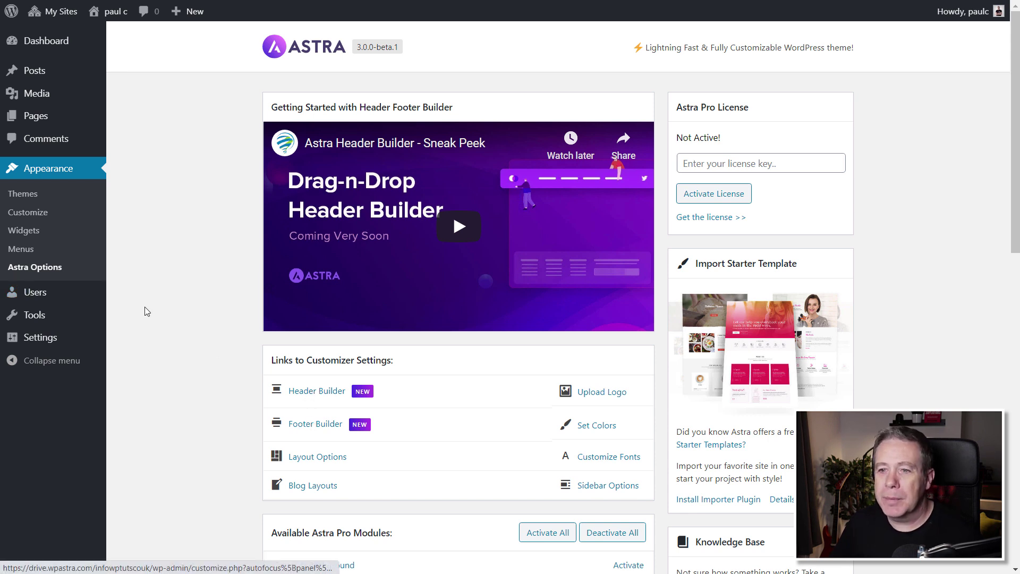
left_click(43, 215)
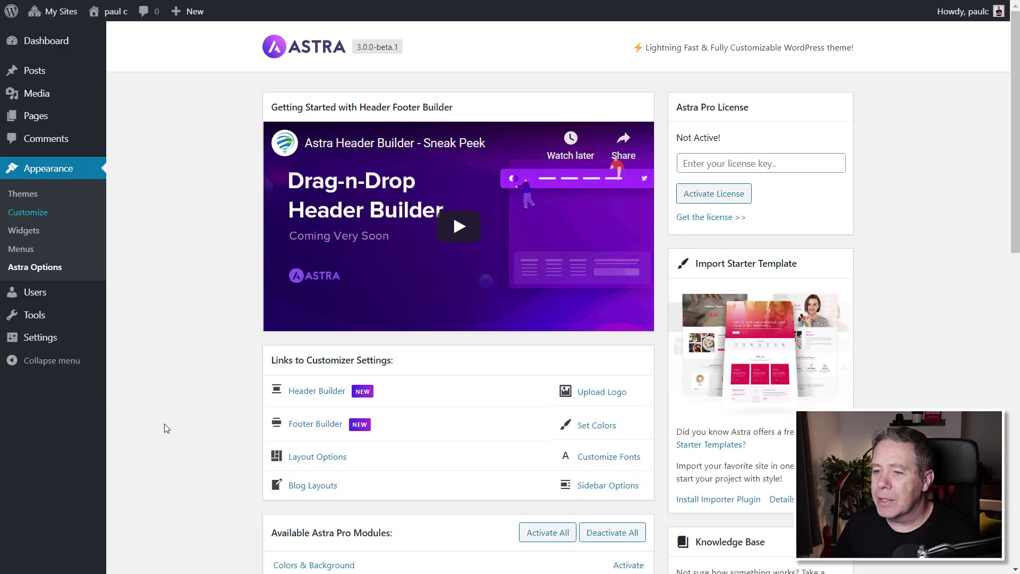
left_click(307, 397)
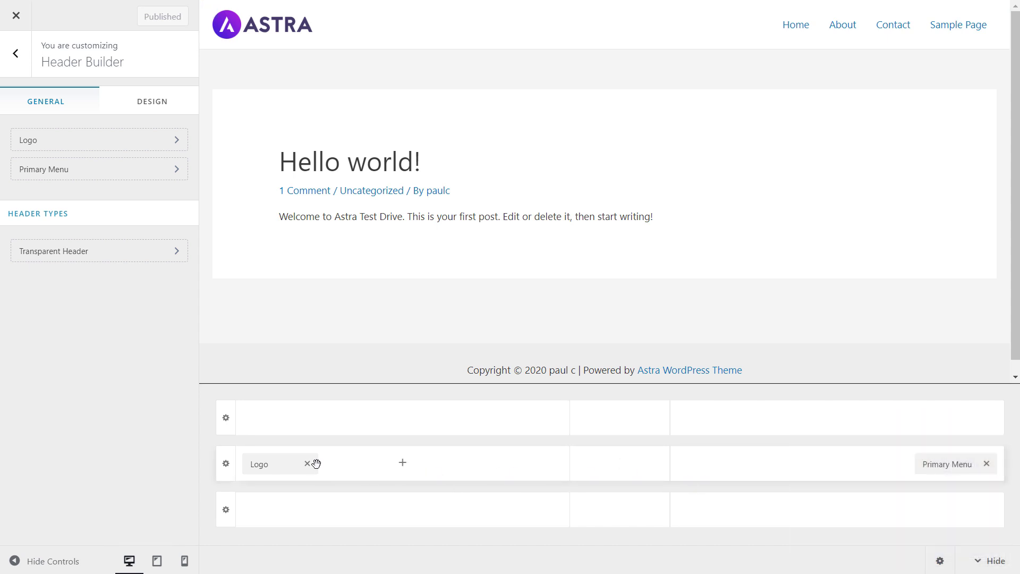
In the primary header row settings, try a height of 107, then reset it to 50.
left_click(225, 464)
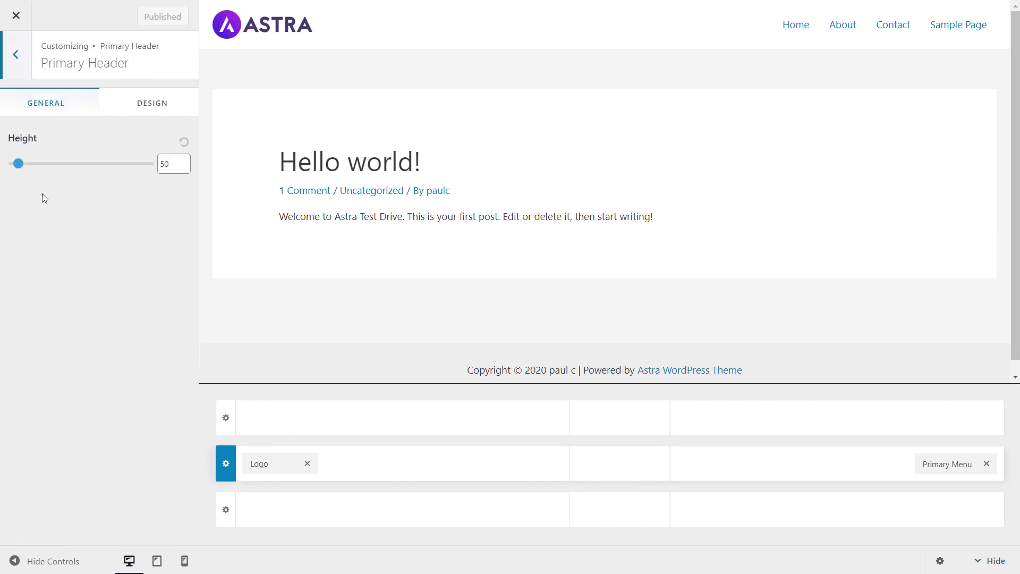
mouse_move(20, 166)
left_mouse_down()
mouse_move(38, 170)
mouse_move(27, 167)
left_mouse_up()
left_click(183, 141)
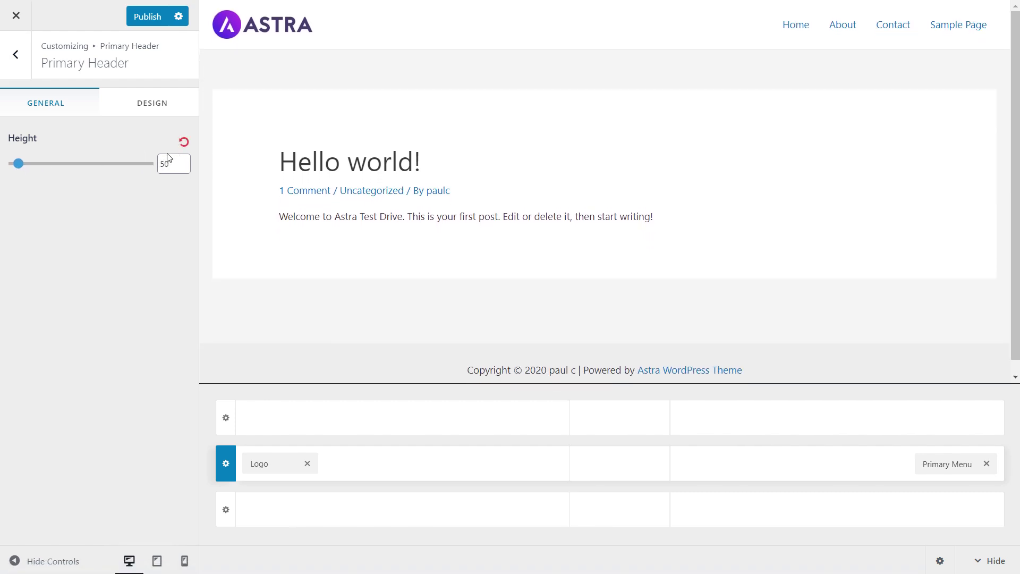
View the primary header's Design options, opening and closing the Background popup.
left_click(145, 110)
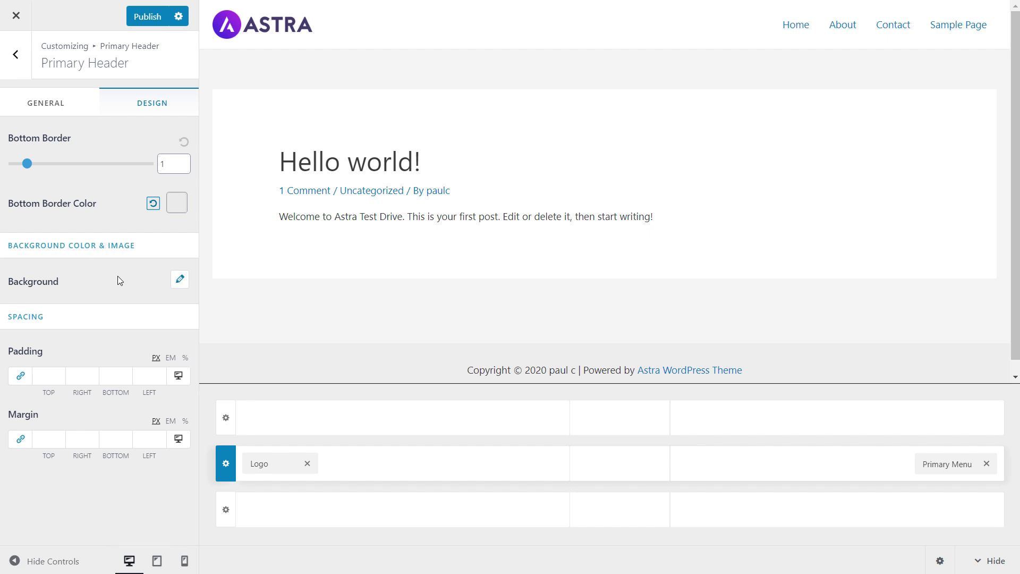
left_click(179, 279)
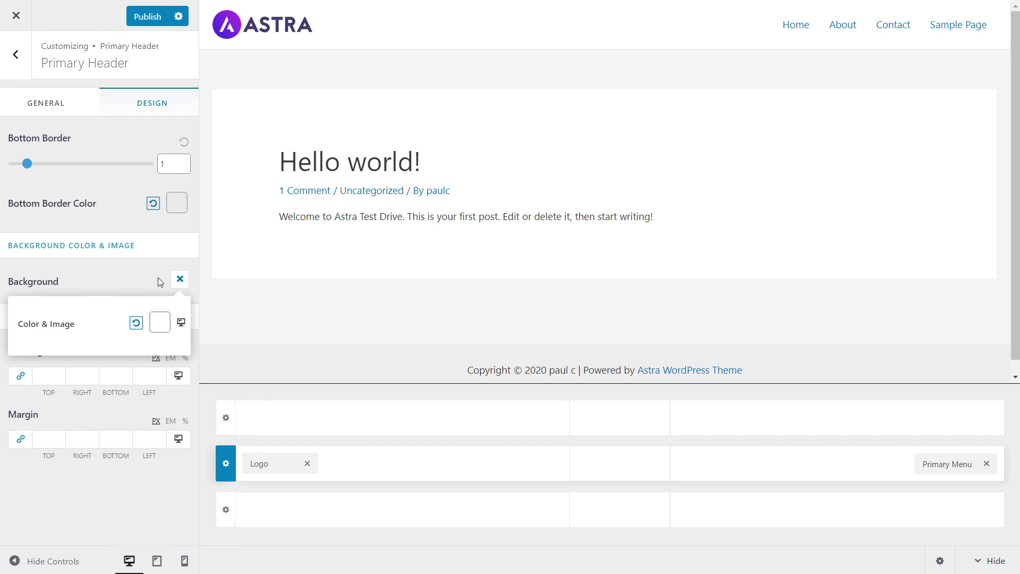
left_click(136, 275)
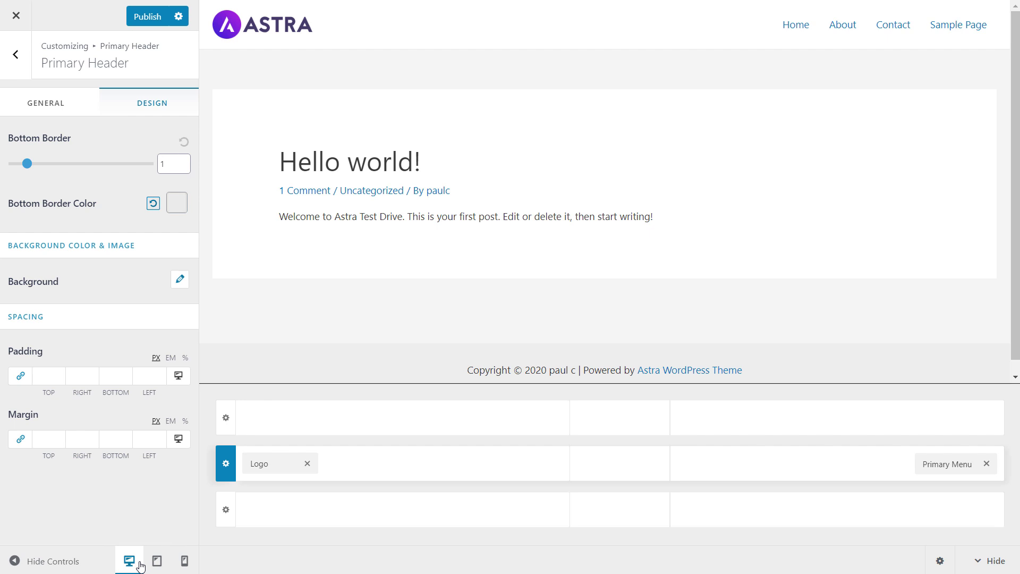
Switch to the mobile header, open the flyout menu preview, and show the Off Canvas settings.
left_click(190, 566)
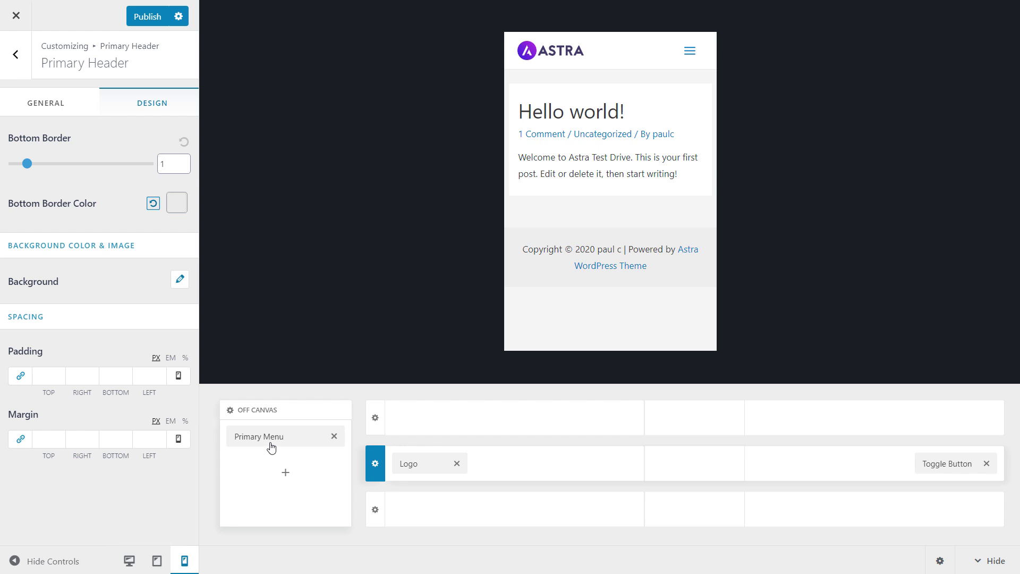
left_click(694, 54)
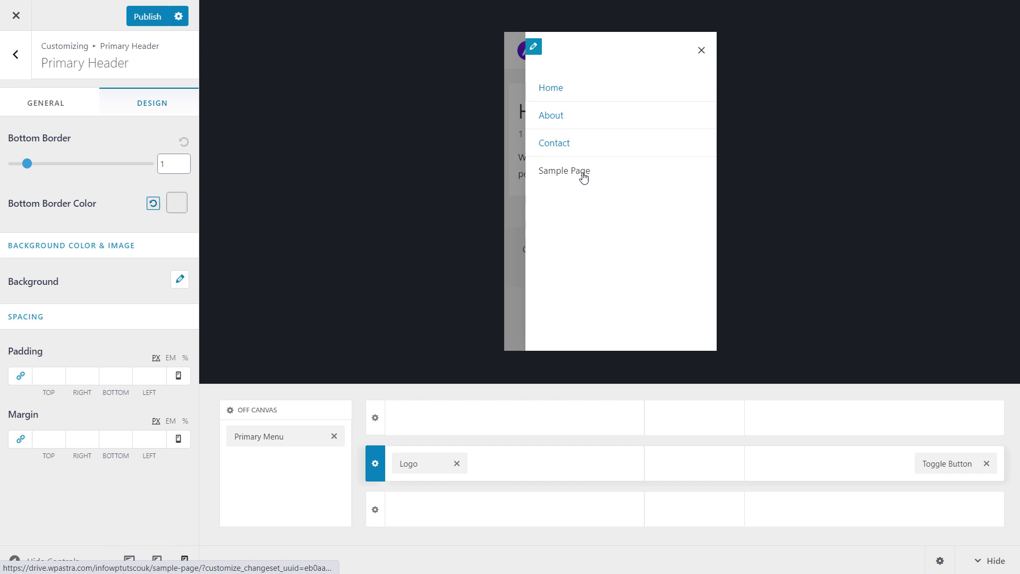
left_click(229, 413)
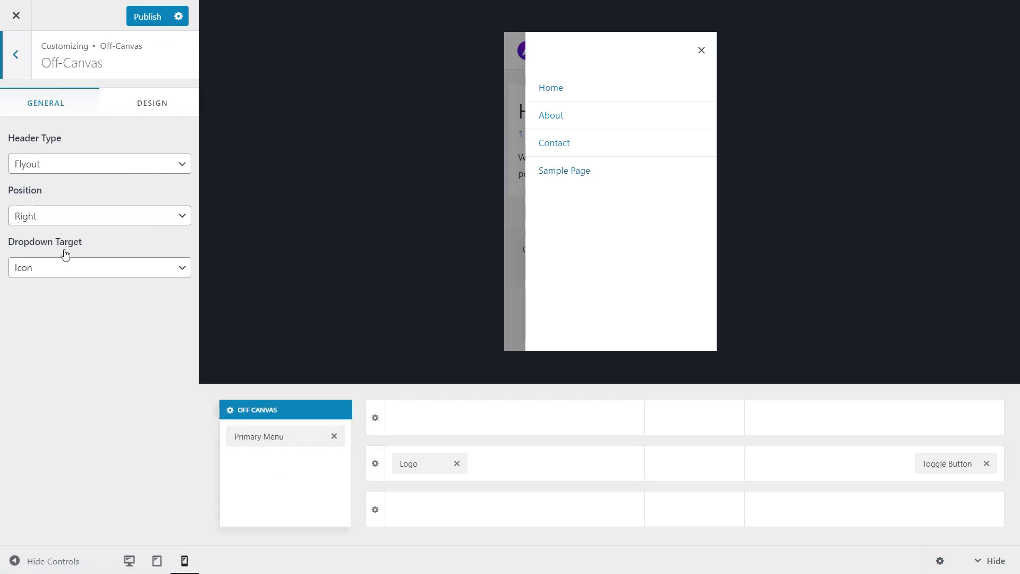
Try Dropdown as the off-canvas header type and preview it on mobile.
left_click(72, 169)
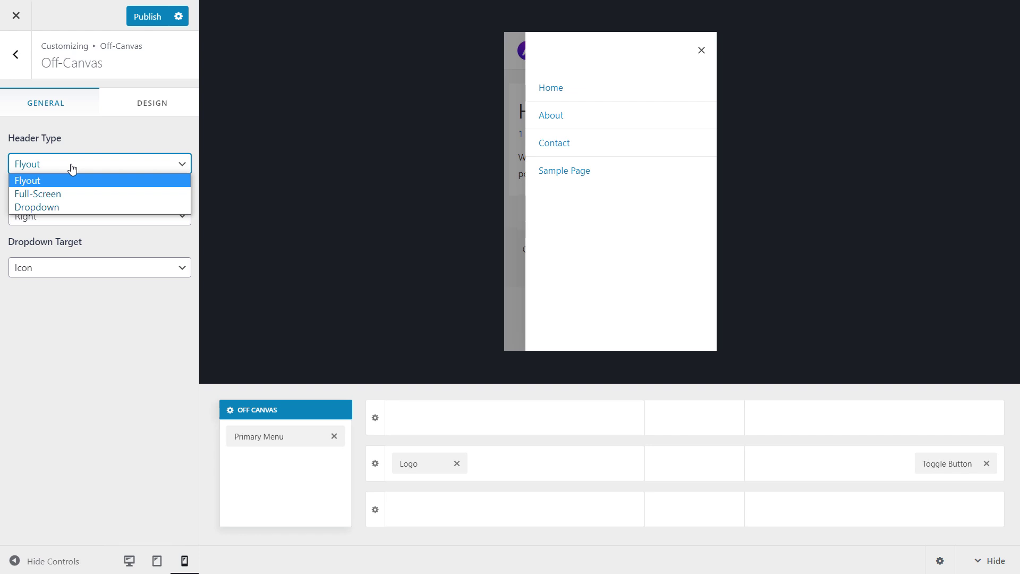
left_click(70, 207)
left_click(690, 52)
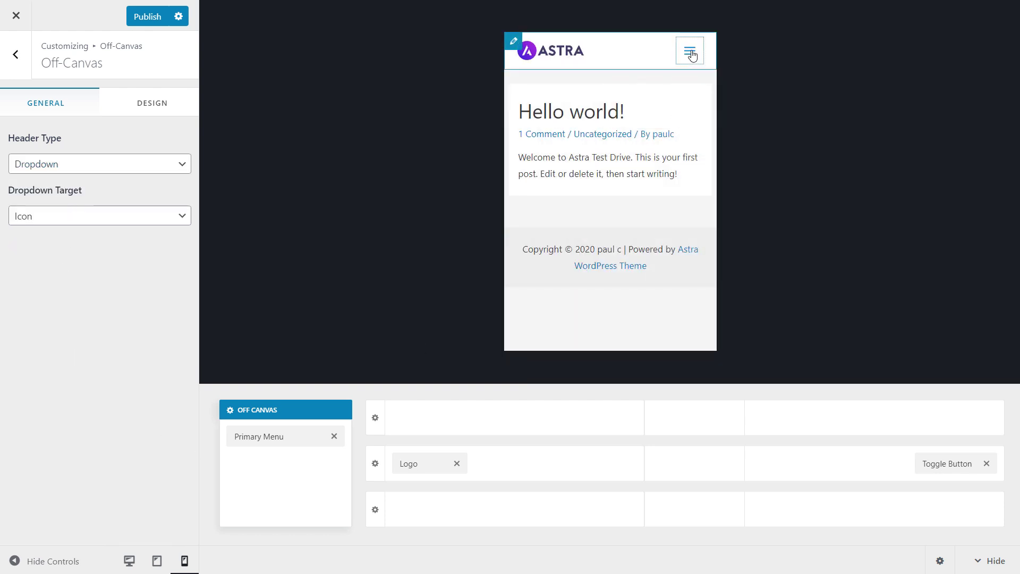
left_click(692, 55)
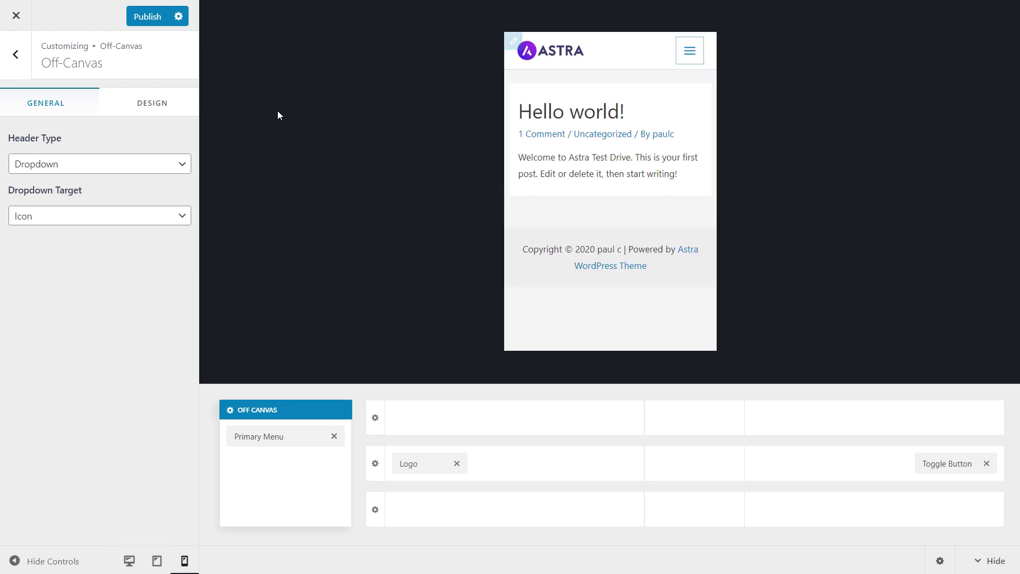
Set the off-canvas header type to Full-Screen, preview it, and keep Icon as dropdown target.
left_click(101, 165)
left_click(95, 199)
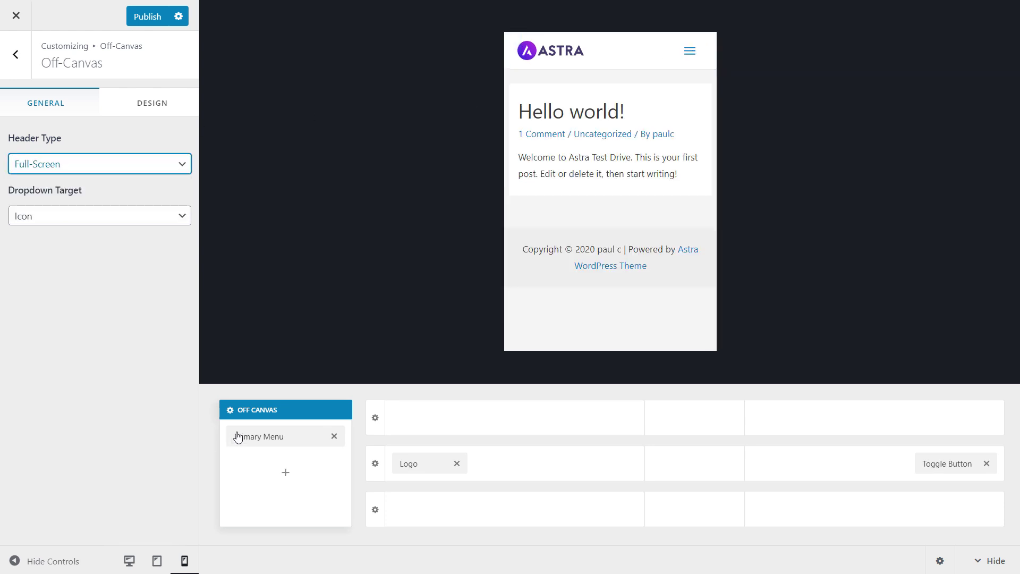
left_click(688, 53)
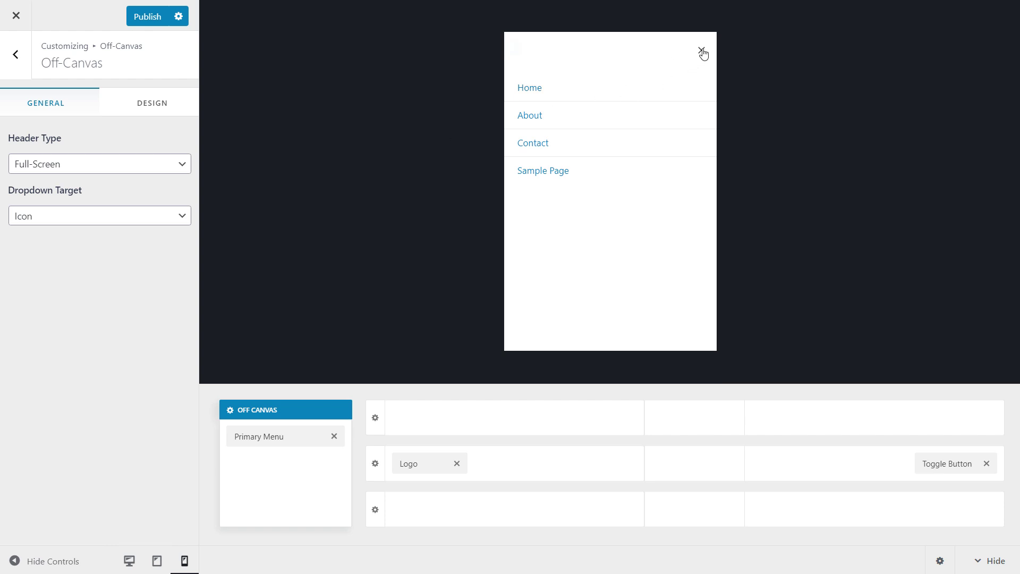
left_click(701, 50)
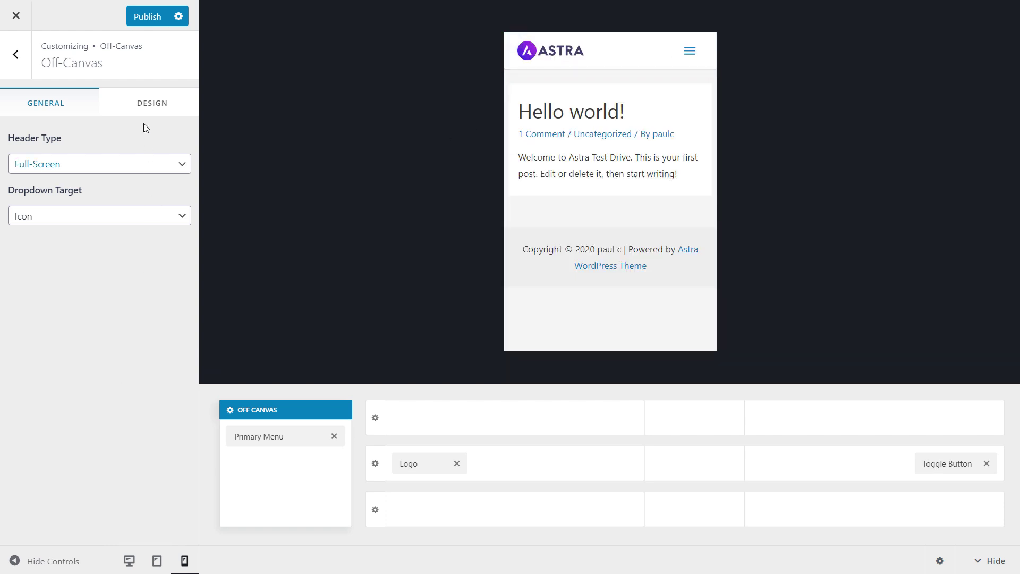
left_click(80, 218)
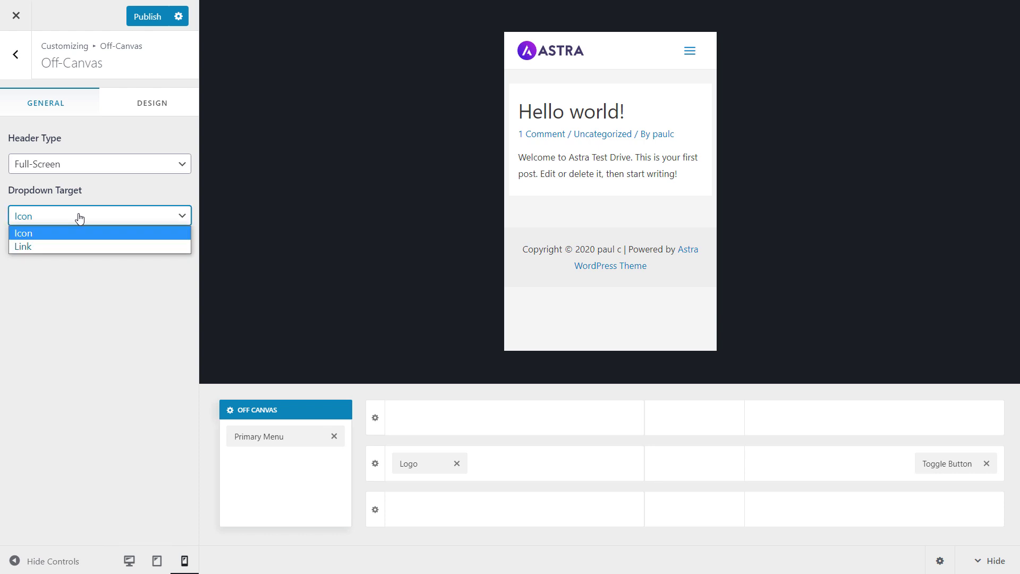
left_click(109, 302)
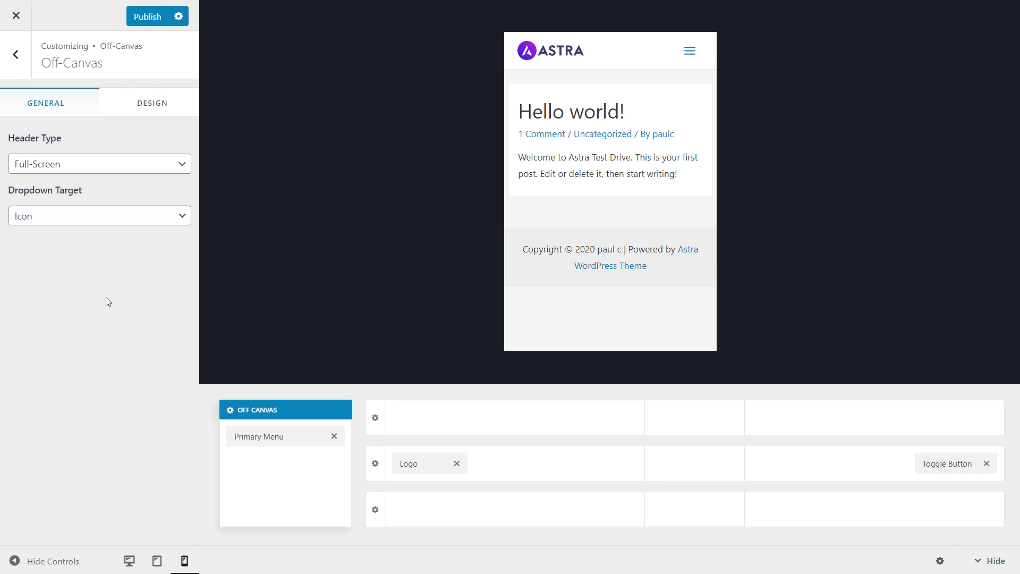
left_click(152, 111)
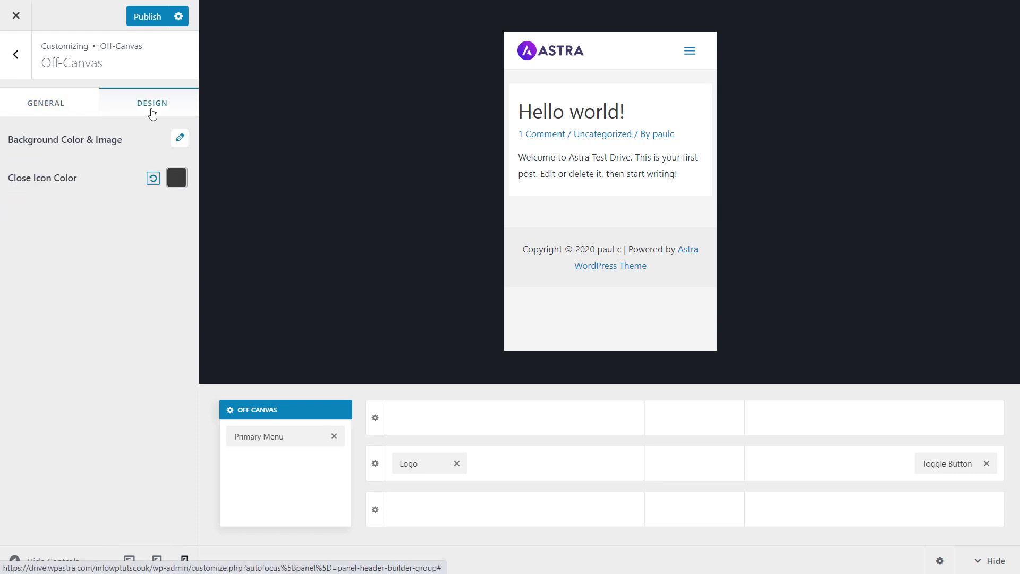
Set the off-canvas menu background colour to the purple preset.
left_click(690, 50)
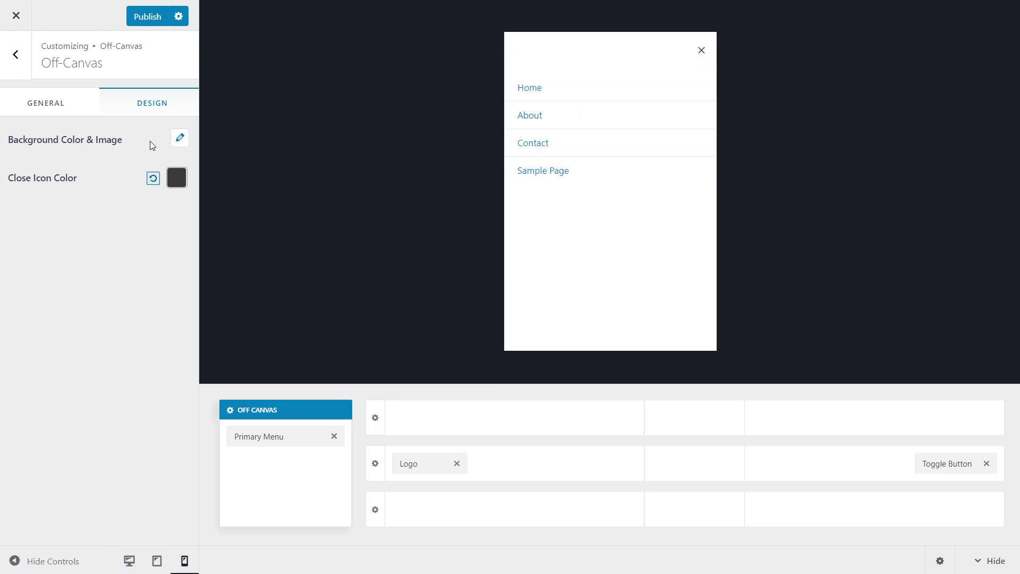
left_click(180, 139)
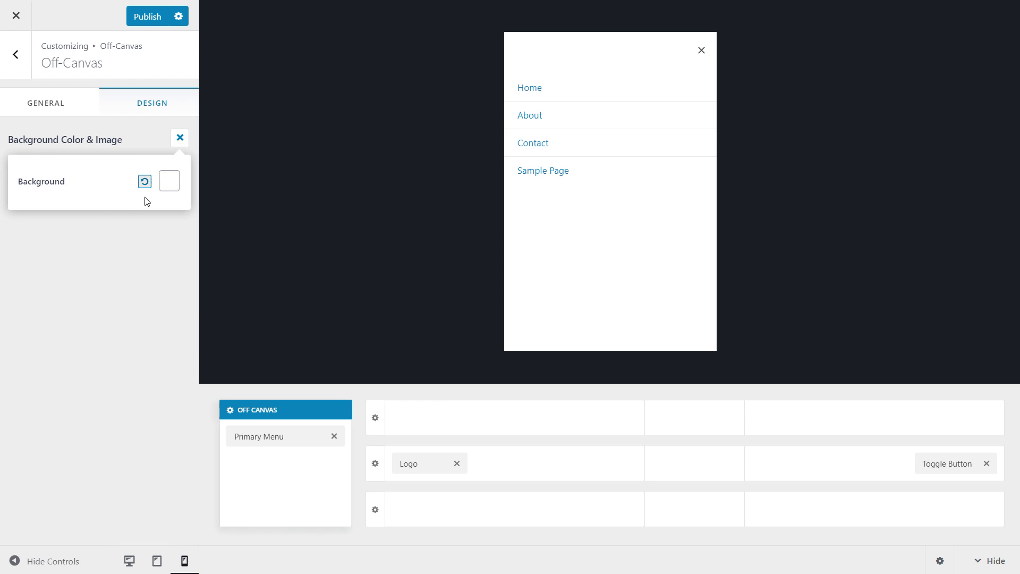
left_click(170, 182)
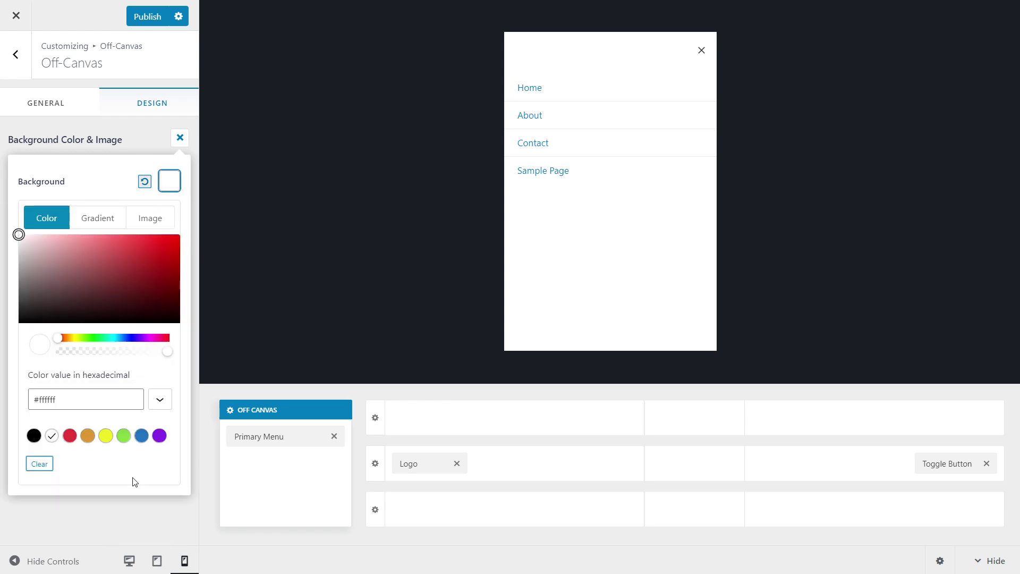
left_click(159, 437)
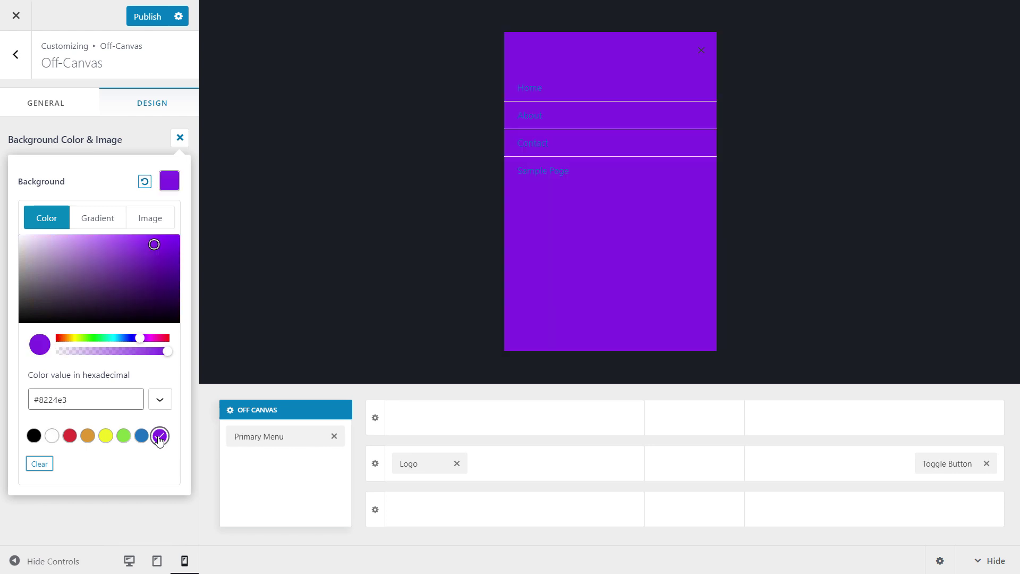
Make the off-canvas background a linear gradient at 90 degrees, after trying radial.
left_click(95, 220)
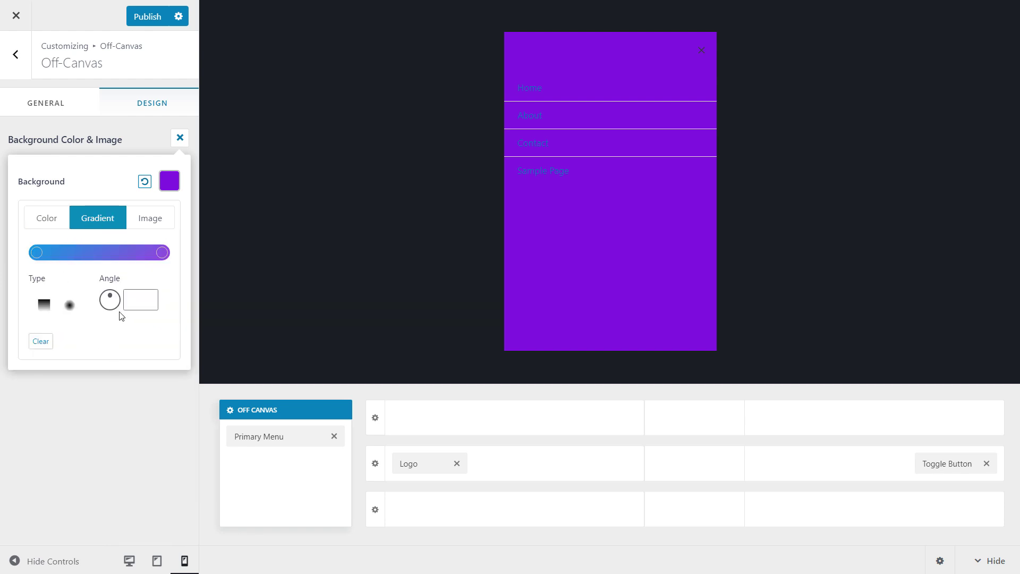
left_click_drag(109, 296, 105, 301)
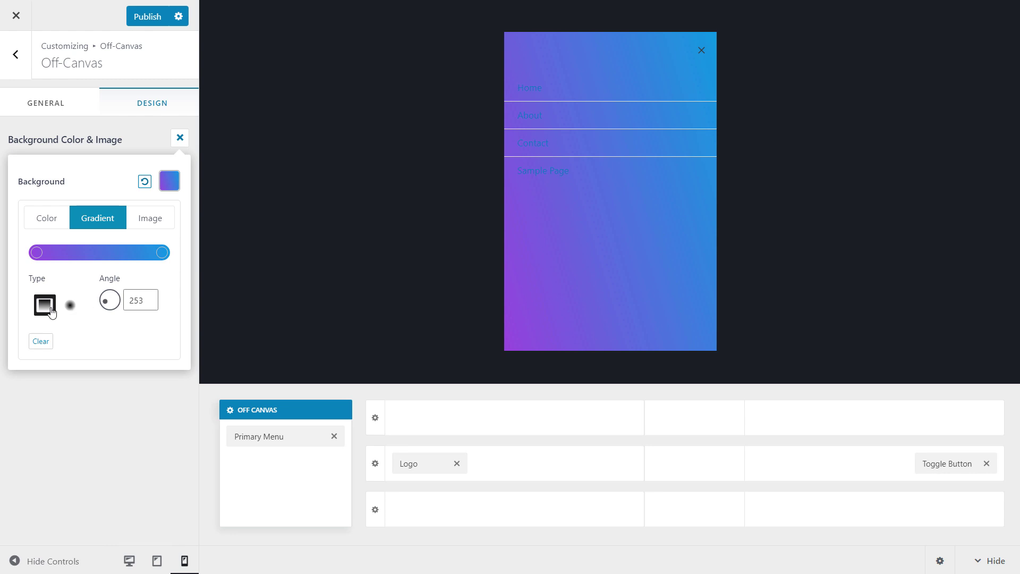
left_click(73, 307)
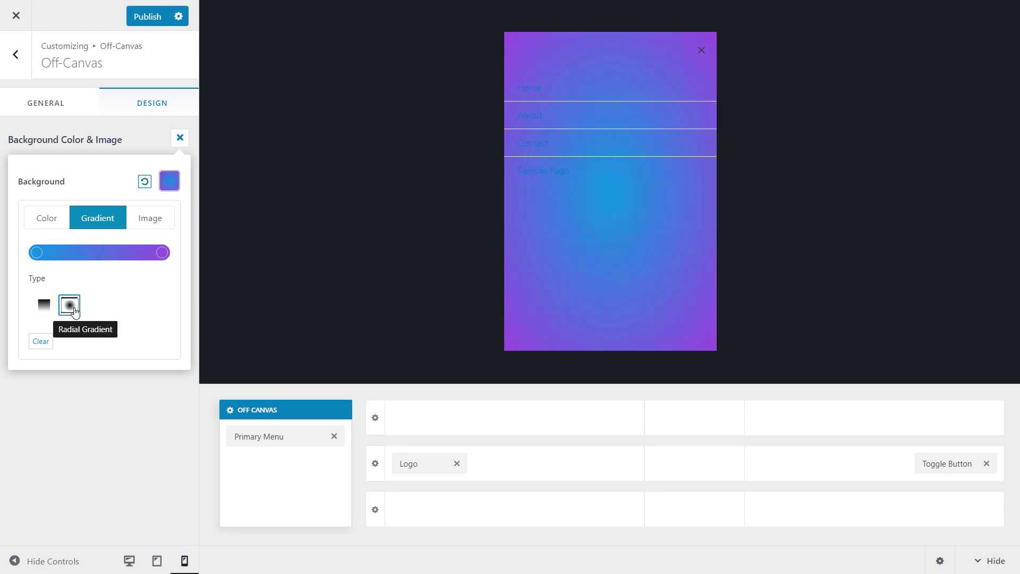
left_click(52, 311)
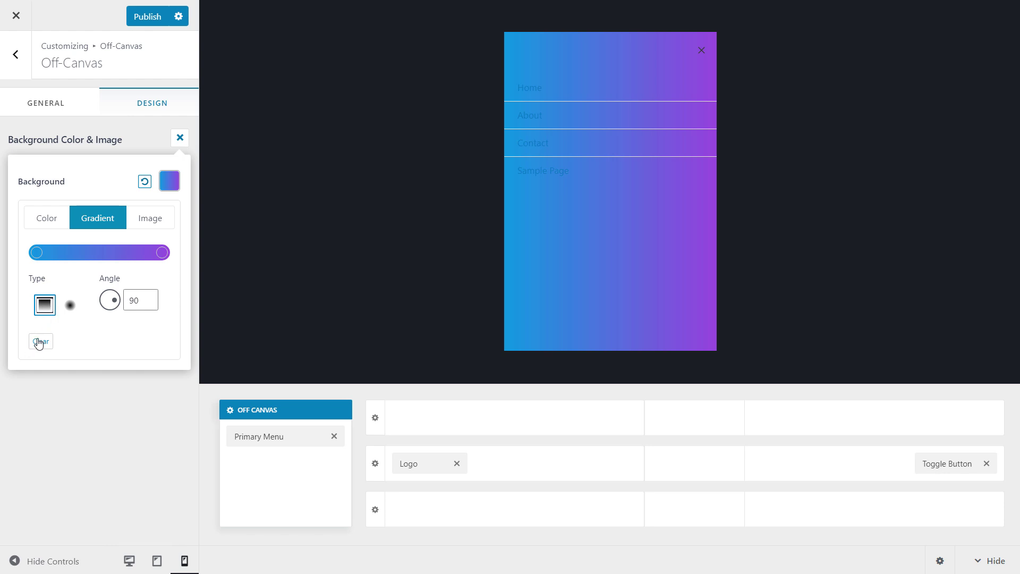
left_click(151, 222)
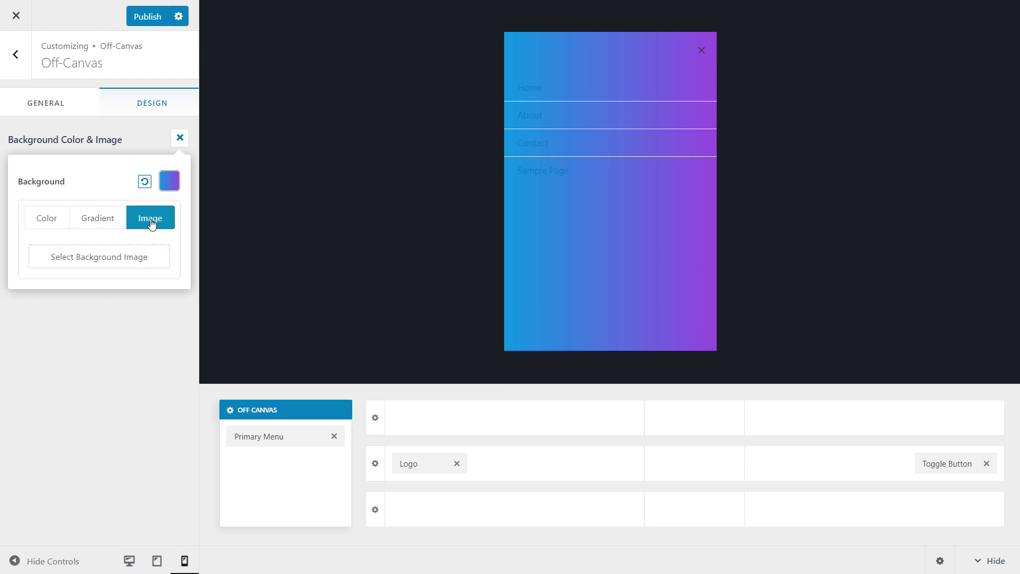
Upload otis-redding.png and apply it as the off-canvas menu background image.
left_click(101, 261)
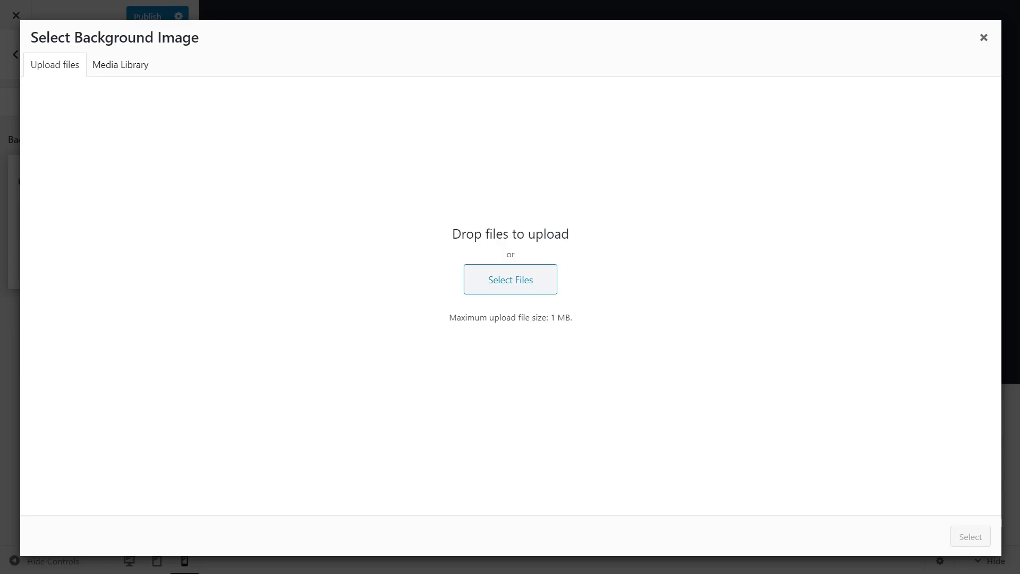
left_click_drag(3, 417, 362, 416)
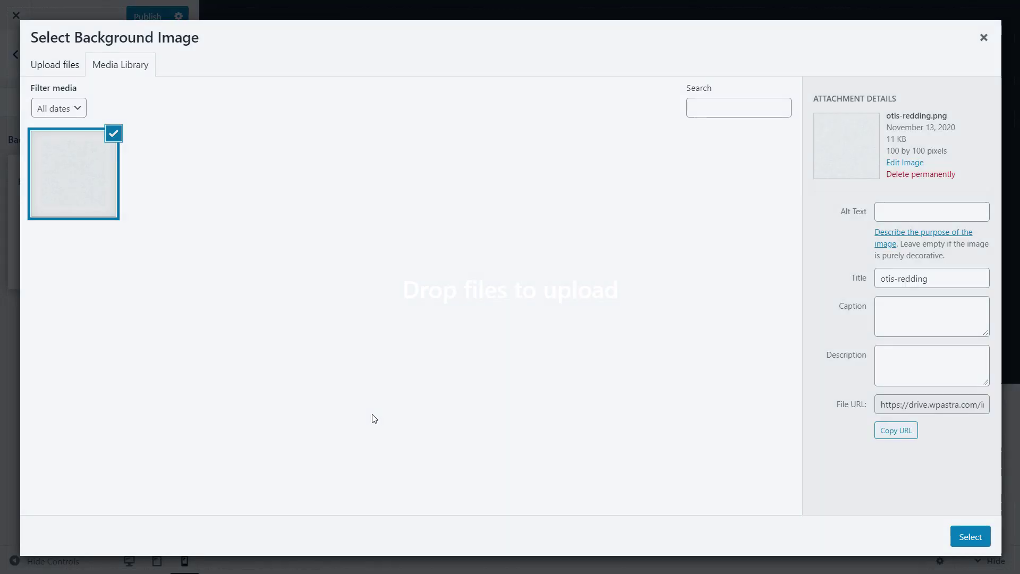
left_click(970, 538)
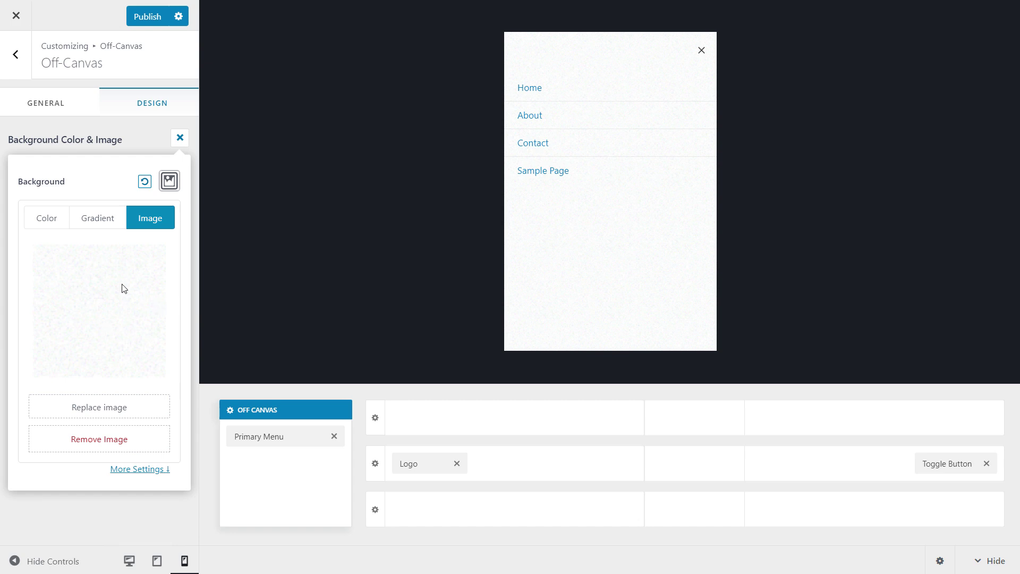
Review the image's More Settings: centred, scrolling, repeated, auto size.
left_click(143, 469)
scroll(114, 415, "down", 1)
scroll(112, 400, "down", 3)
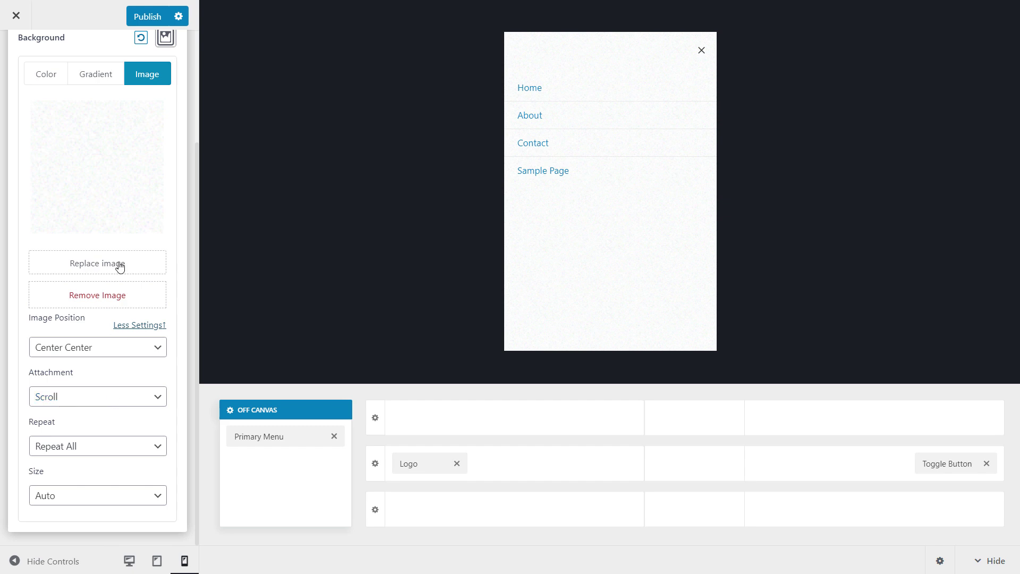
scroll(130, 194, "up", 5)
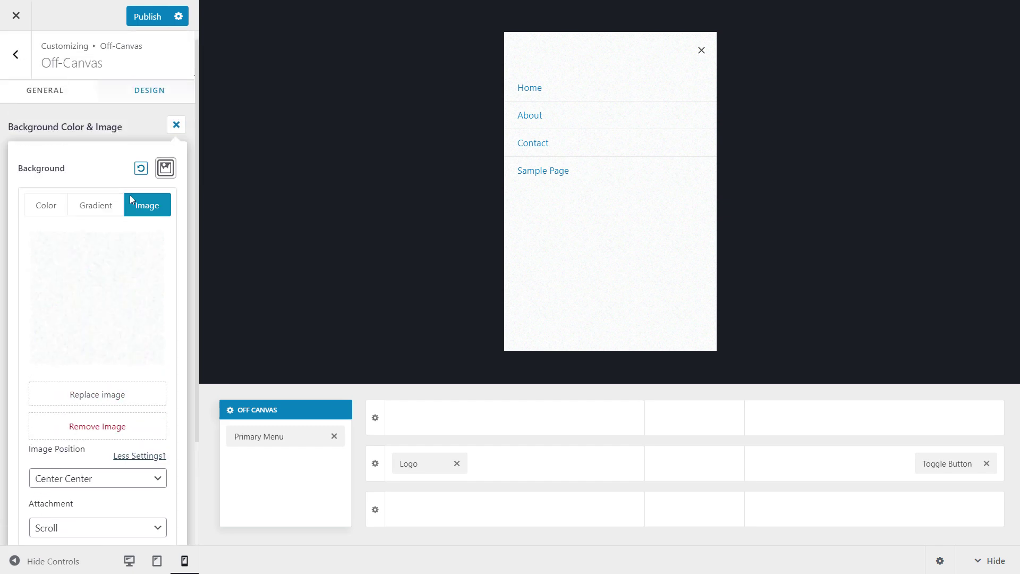
left_click(176, 140)
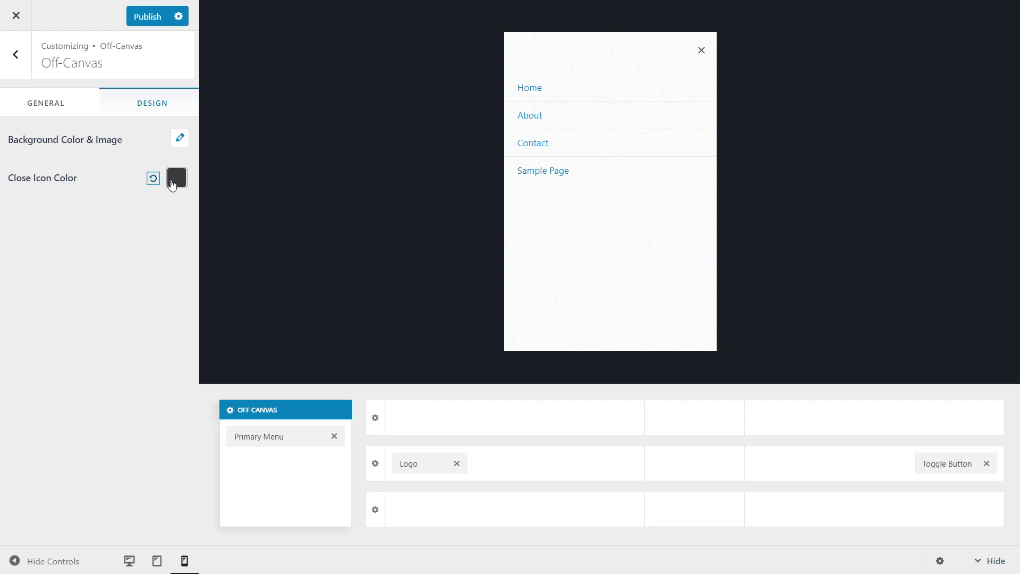
left_click(180, 138)
Close the Background popup, preview at tablet then desktop width, and open the Logo settings.
left_click(144, 182)
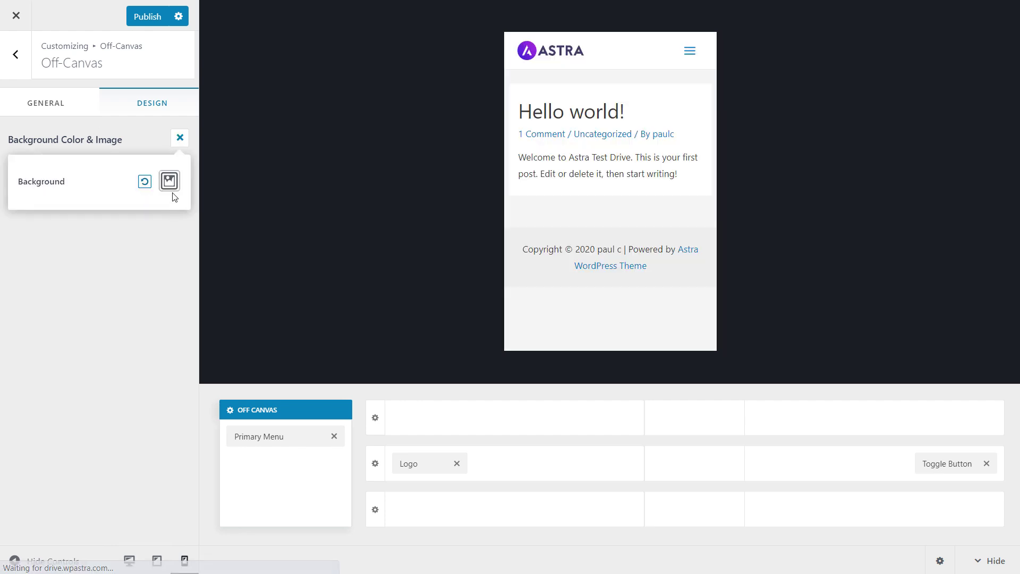
left_click(105, 296)
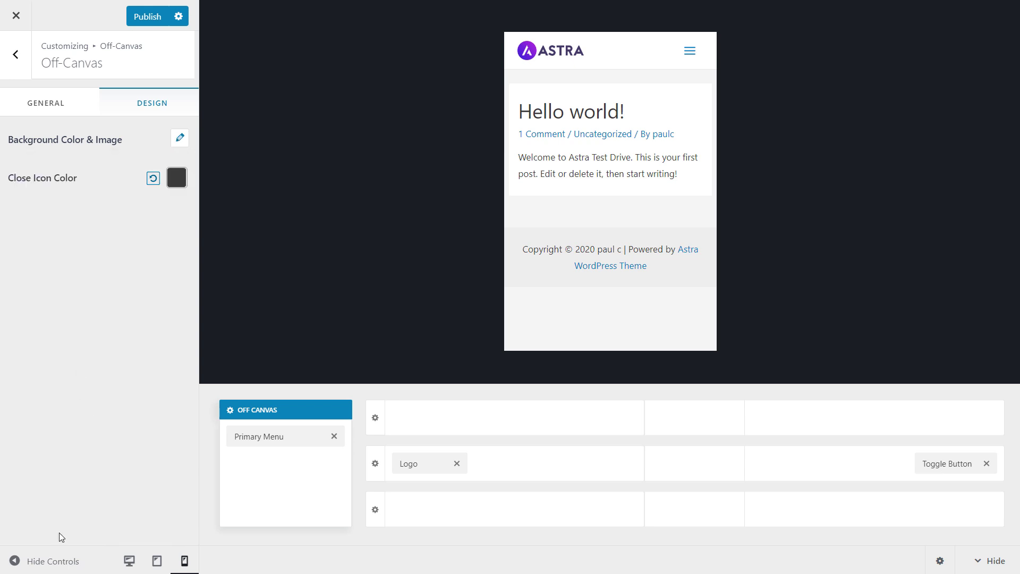
left_click(157, 561)
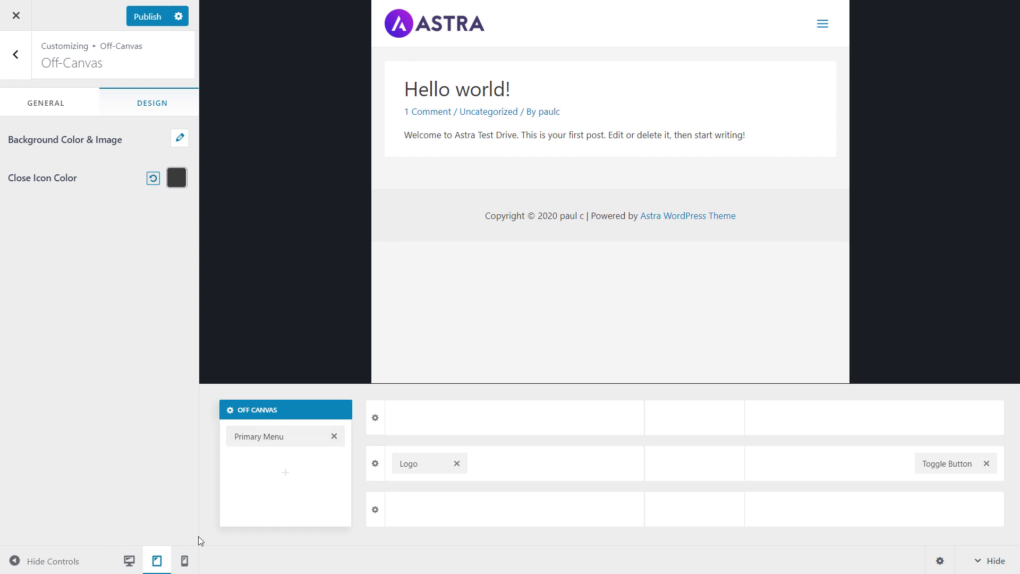
left_click(129, 560)
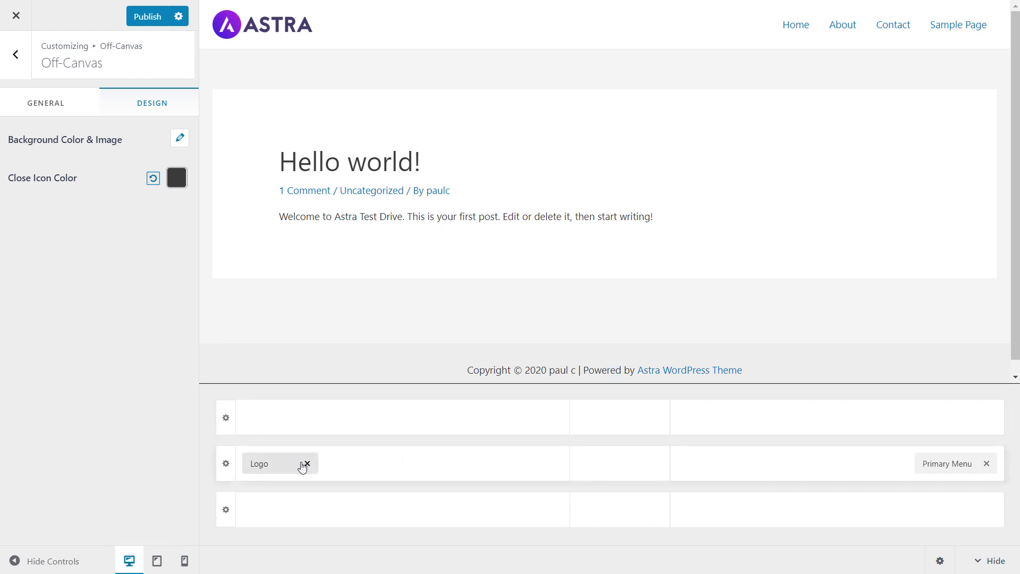
left_click(257, 464)
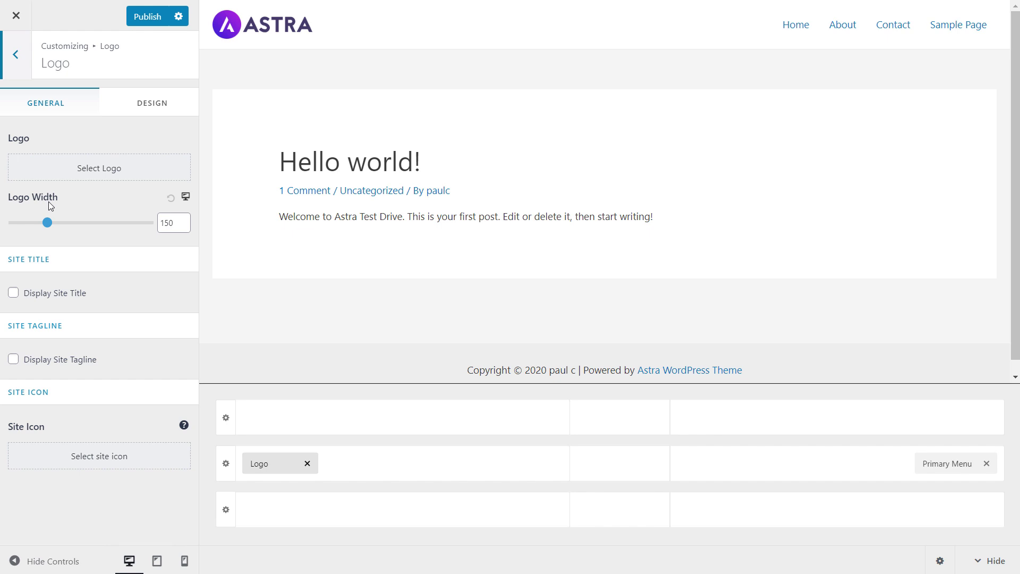
Show the Logo's Design margins and bring up the header element picker beside the logo.
left_click(122, 109)
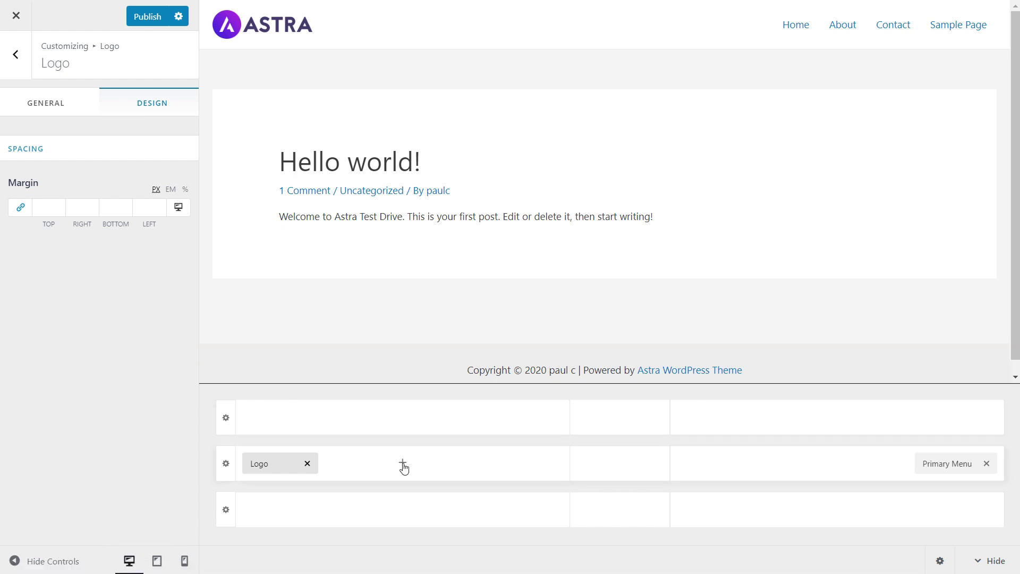
left_click(403, 464)
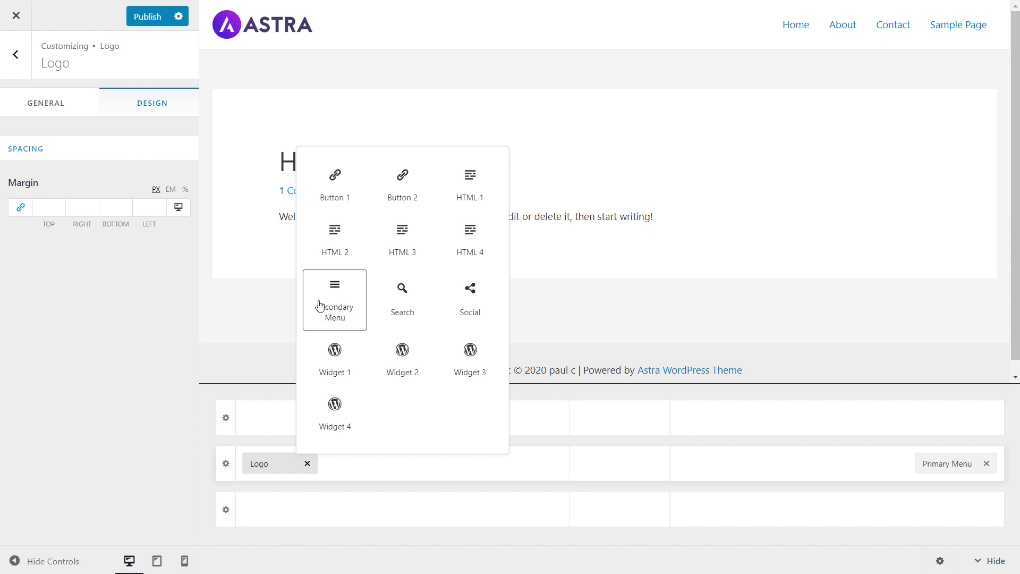
Add Button 1 to the main header row's right section and open its settings.
mouse_move(882, 469)
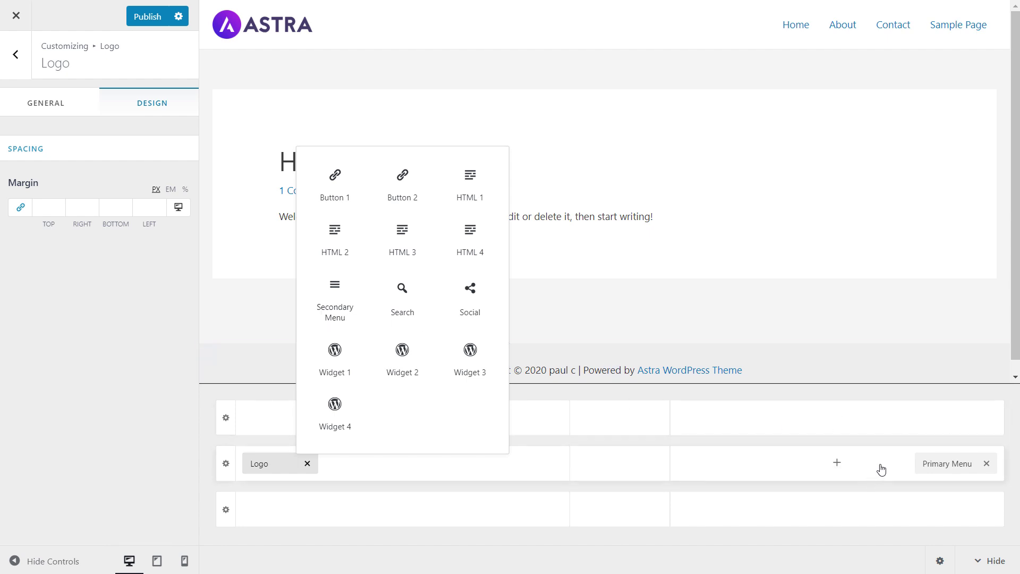
left_click(837, 463)
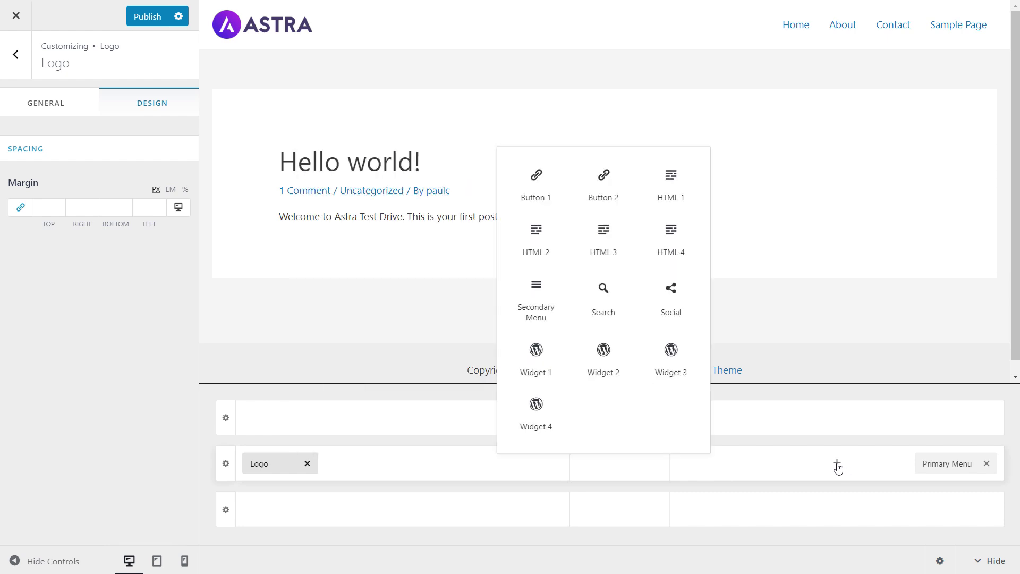
left_click(530, 188)
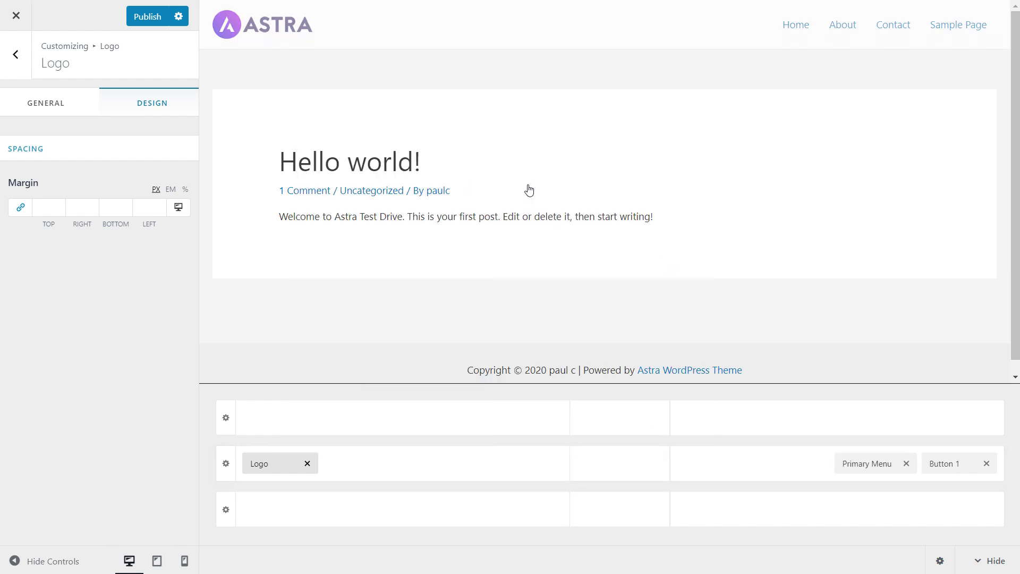
mouse_move(938, 475)
left_mouse_down()
mouse_move(855, 466)
mouse_move(943, 471)
left_mouse_up()
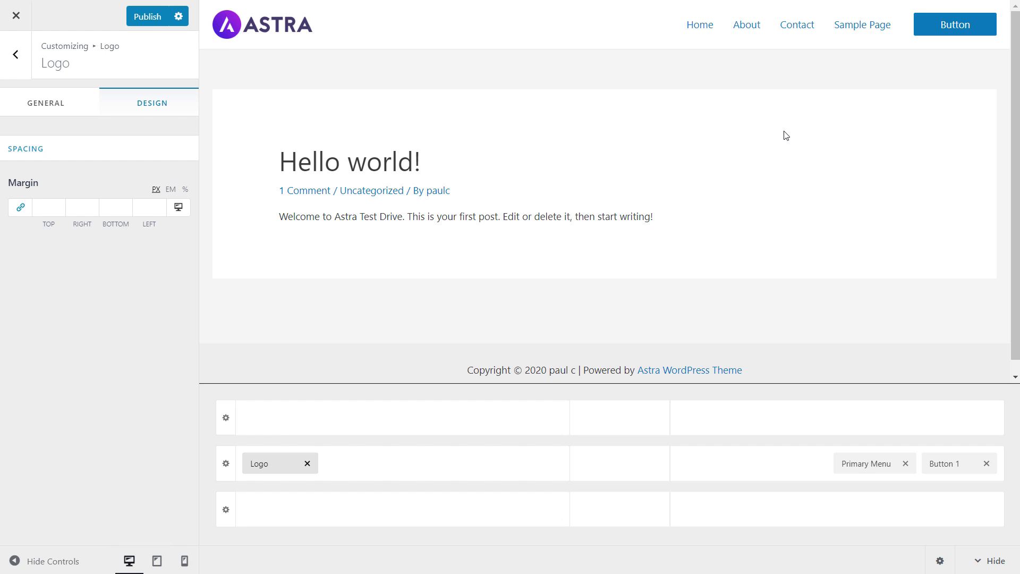
left_click(943, 464)
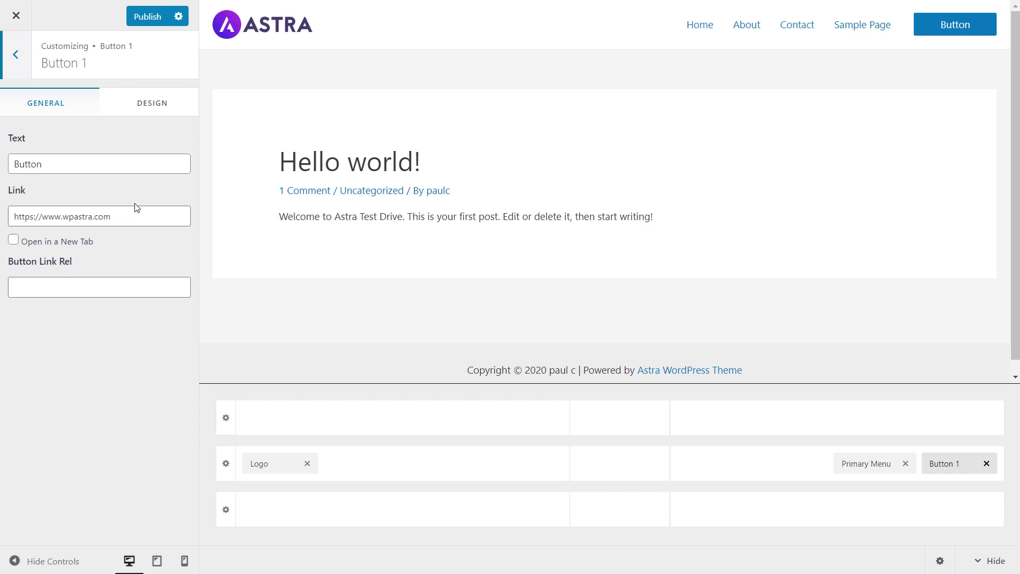
Show Button 1's Design tab with Colors, Border, Typography, padding and margin options.
left_click(133, 113)
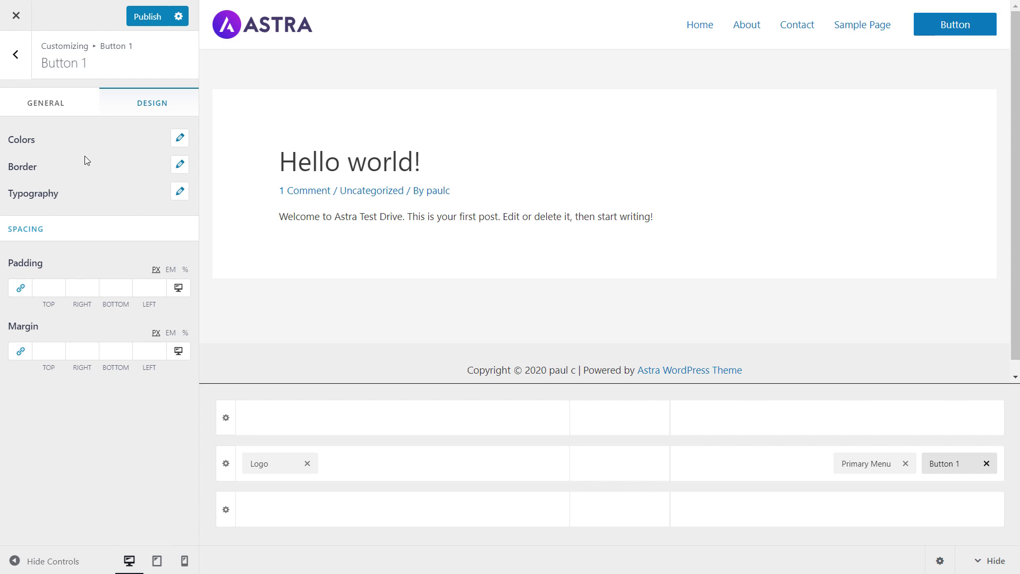
Give the header button a blue #1e73be hover background and preview the site at tablet width.
left_click(180, 139)
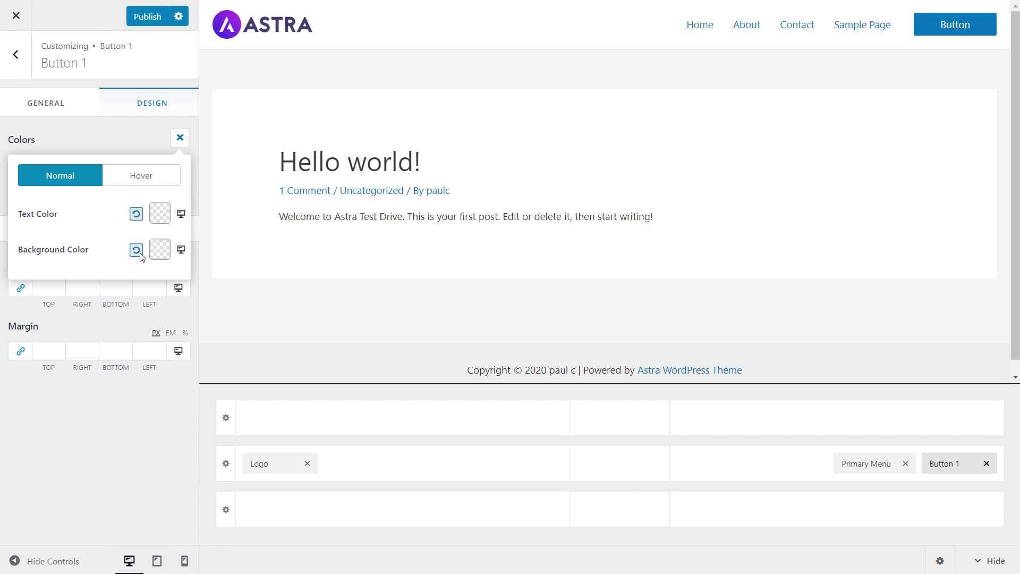
left_click(141, 175)
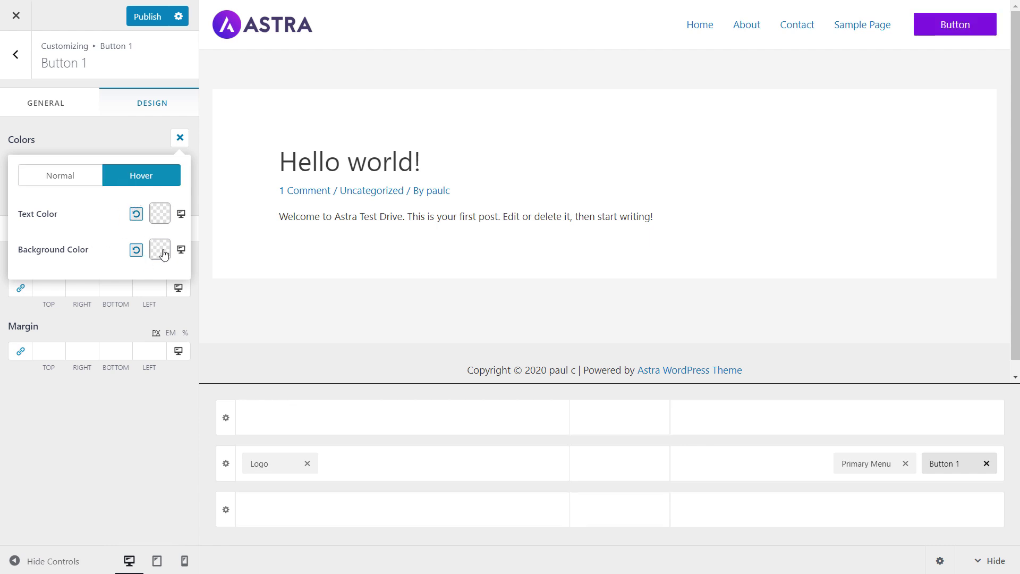
left_click(163, 253)
left_click(141, 470)
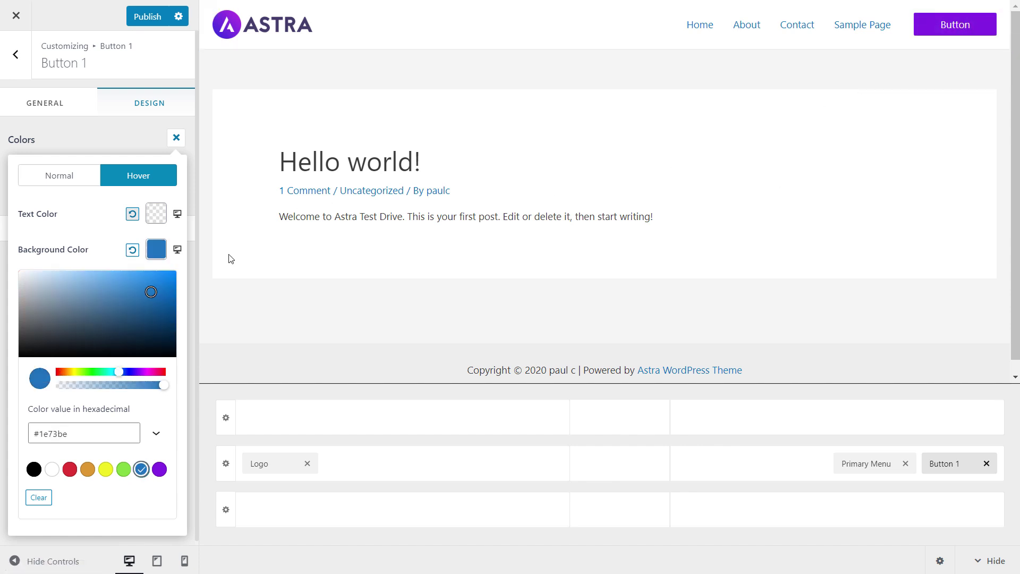
left_click(179, 215)
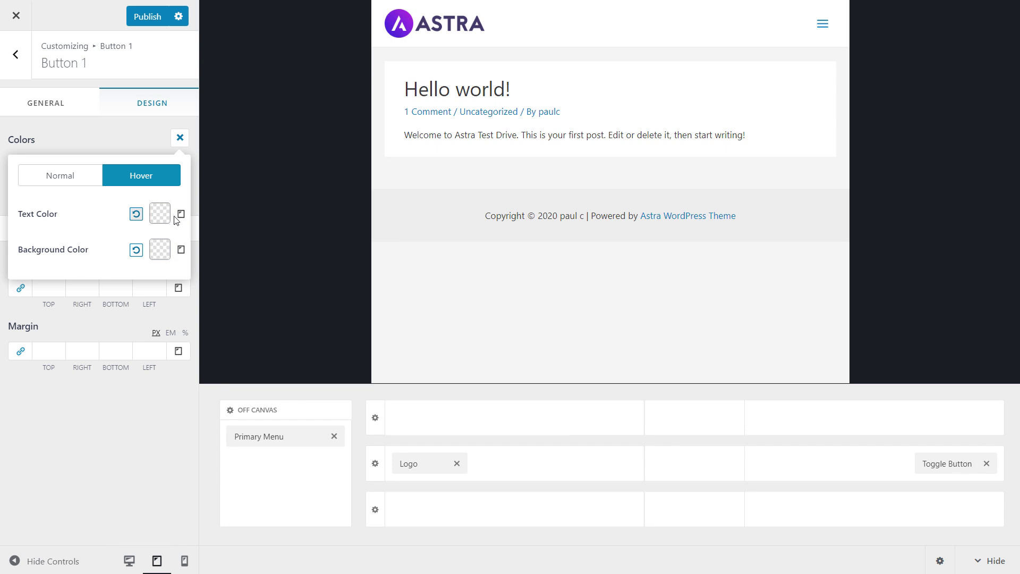
left_click(179, 139)
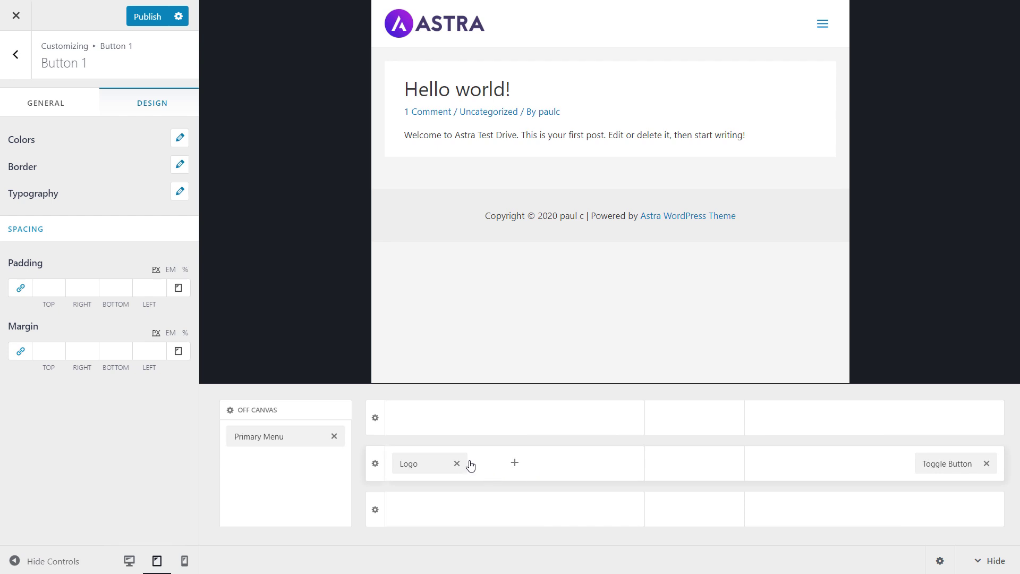
Publish the header changes, then go to the Footer Builder with a desktop-size preview.
left_click(151, 16)
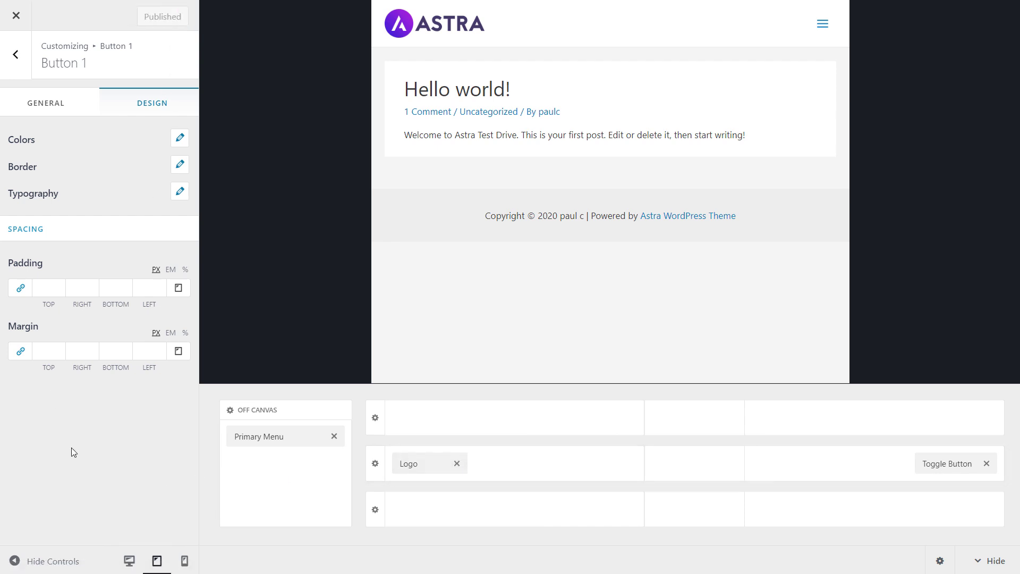
left_click(14, 55)
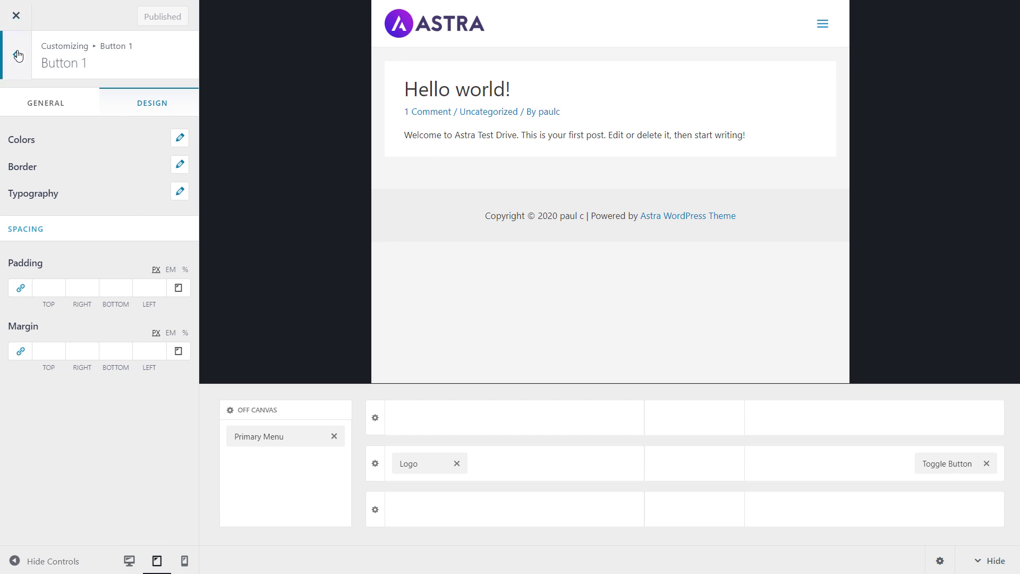
left_click(14, 54)
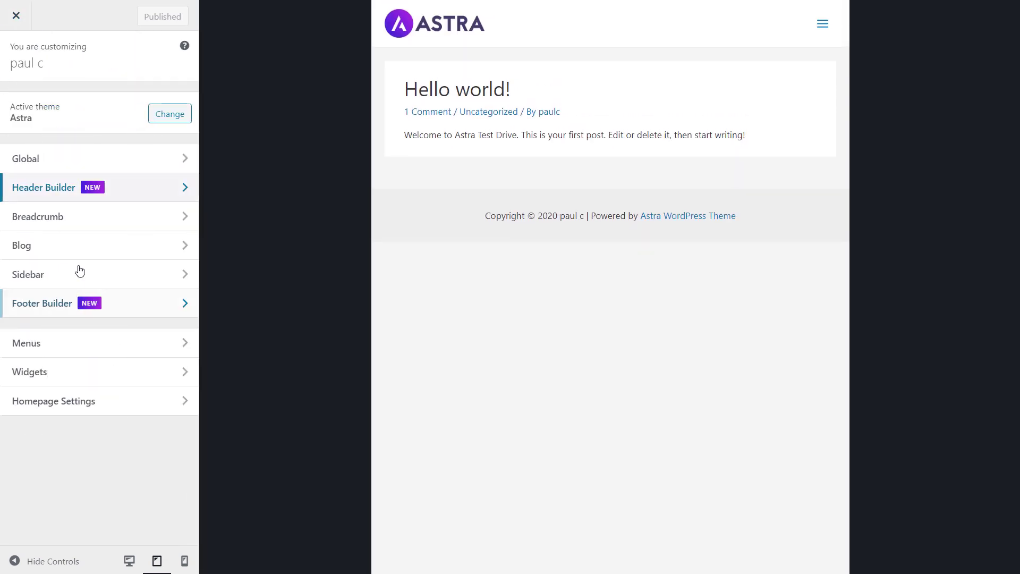
left_click(50, 307)
left_click(129, 560)
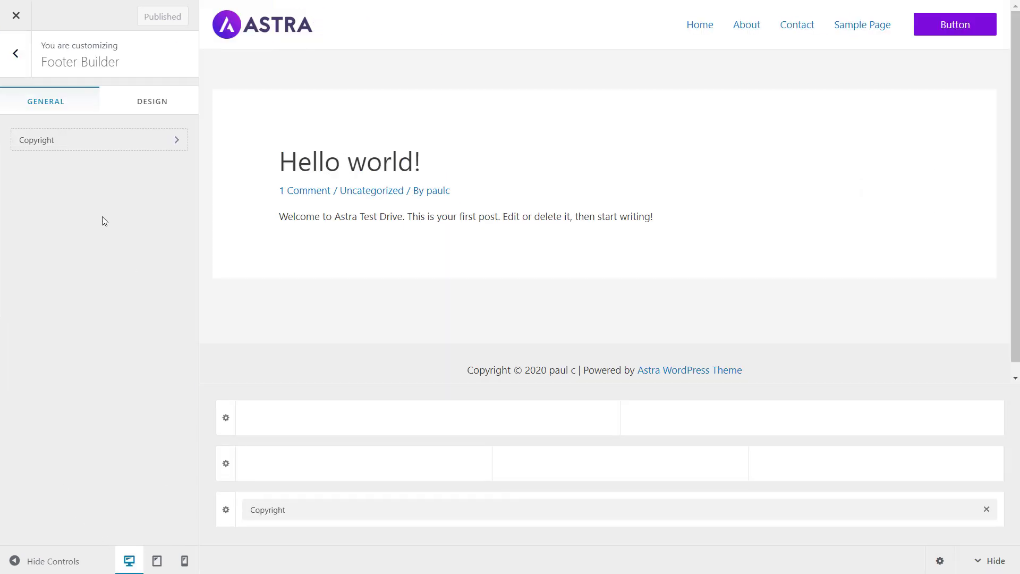
Look over the Copyright element's design options, then bring up the Primary Footer row settings.
left_click(430, 511)
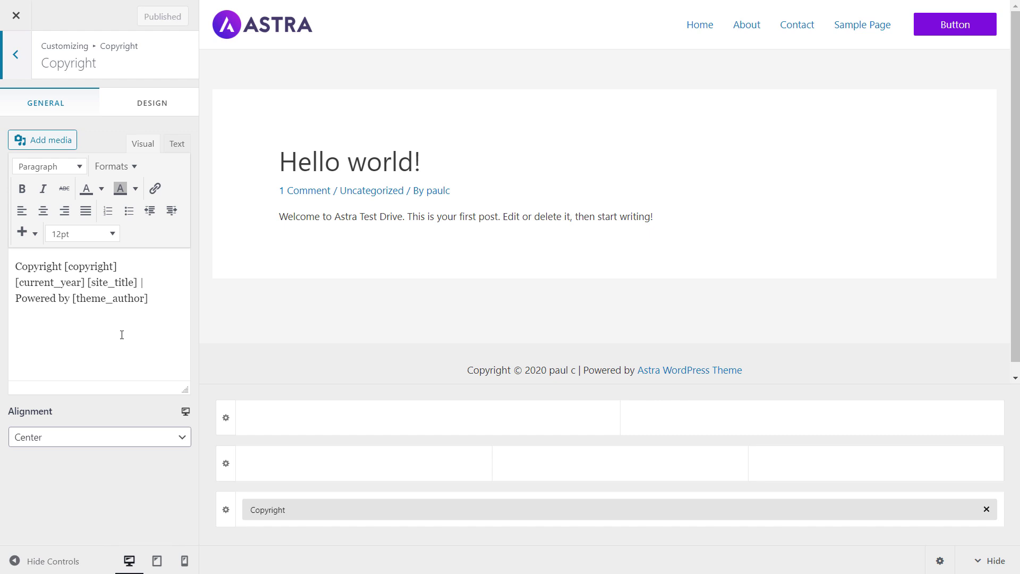
left_click(154, 102)
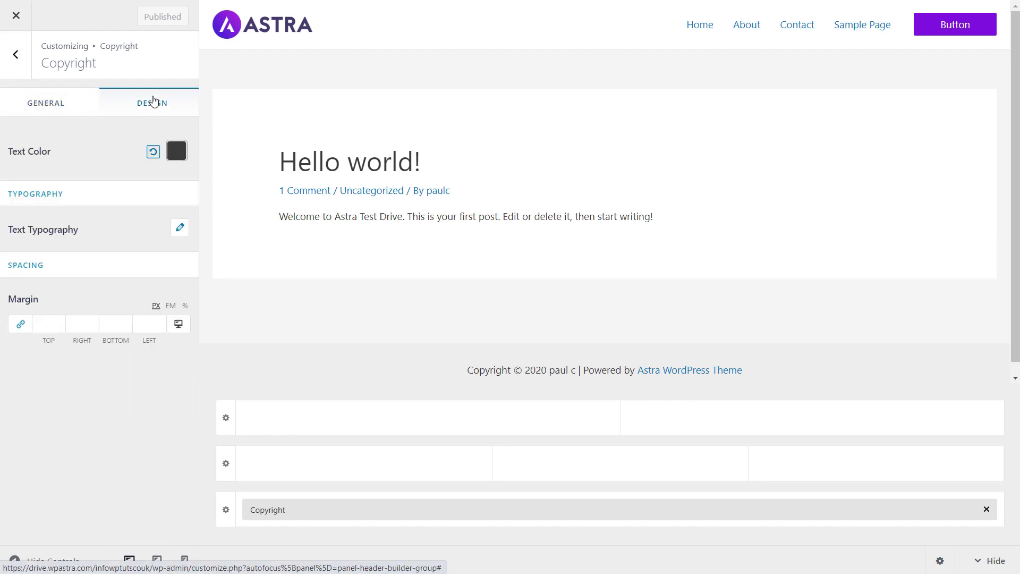
left_click(227, 467)
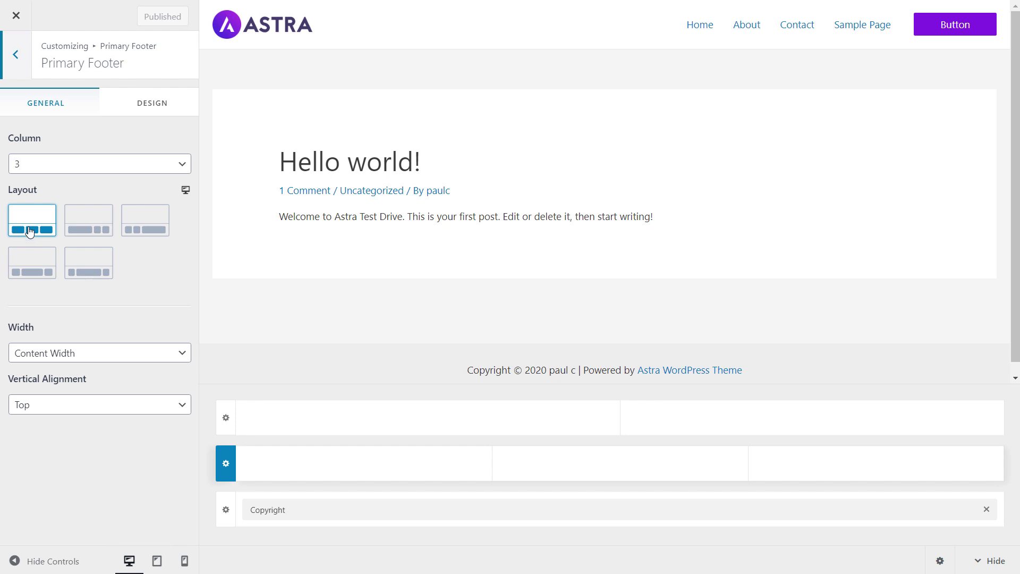
Try several column layouts for the Primary Footer's three columns and settle on one.
left_click(84, 224)
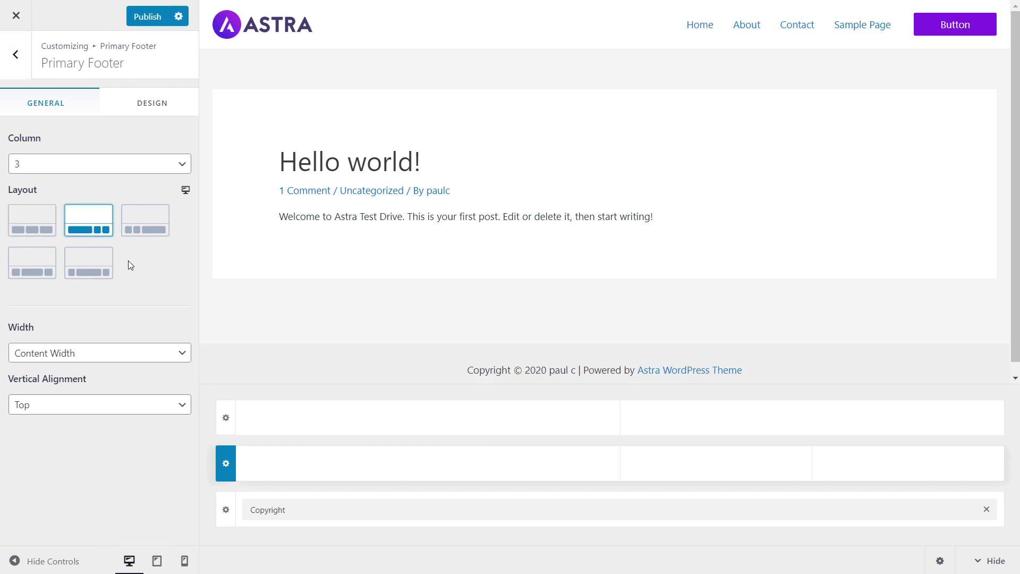
left_click(141, 224)
left_click(95, 264)
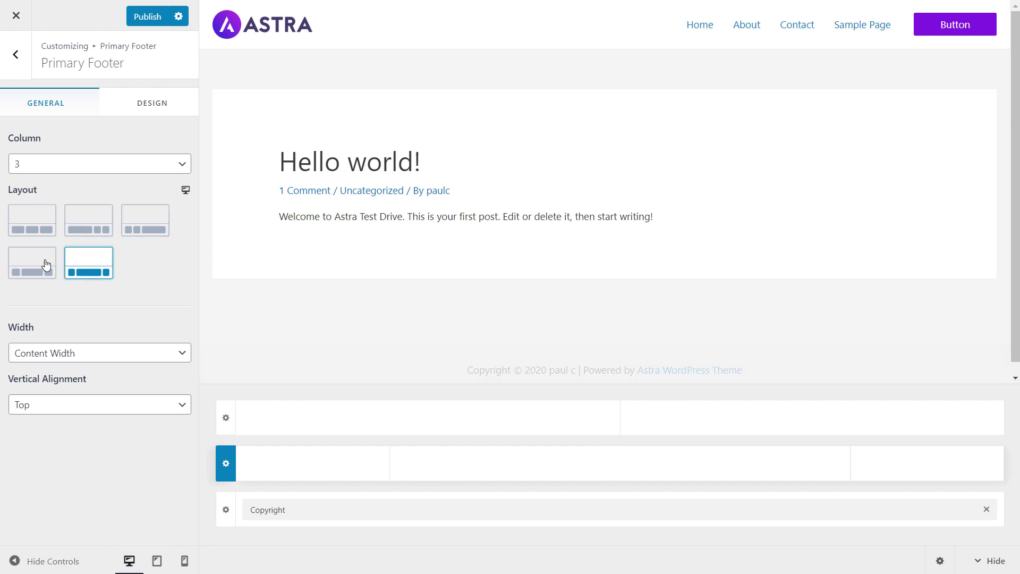
left_click(46, 265)
Check the footer layout at tablet and mobile sizes and publish the changes.
left_click(186, 193)
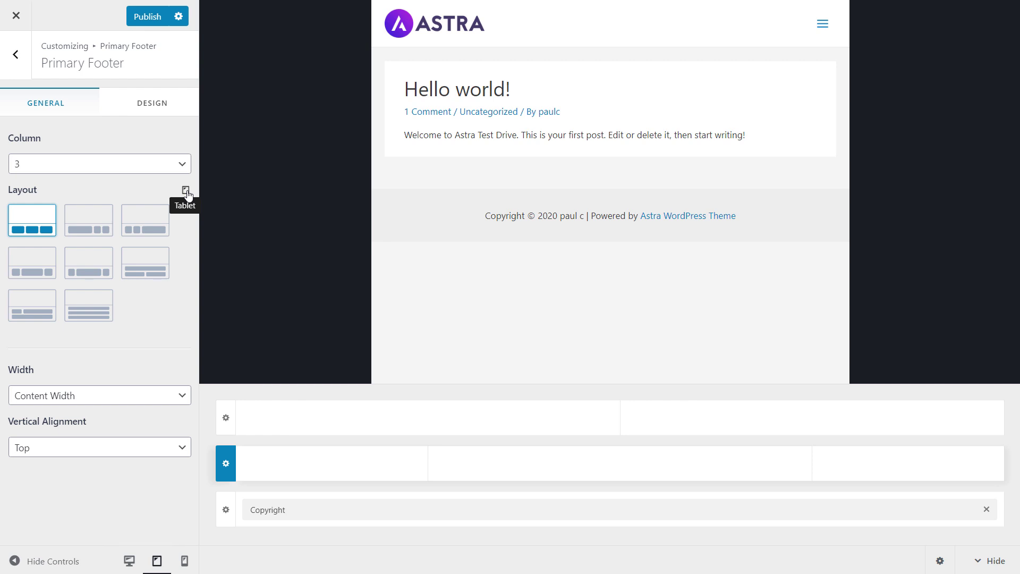
left_click(186, 192)
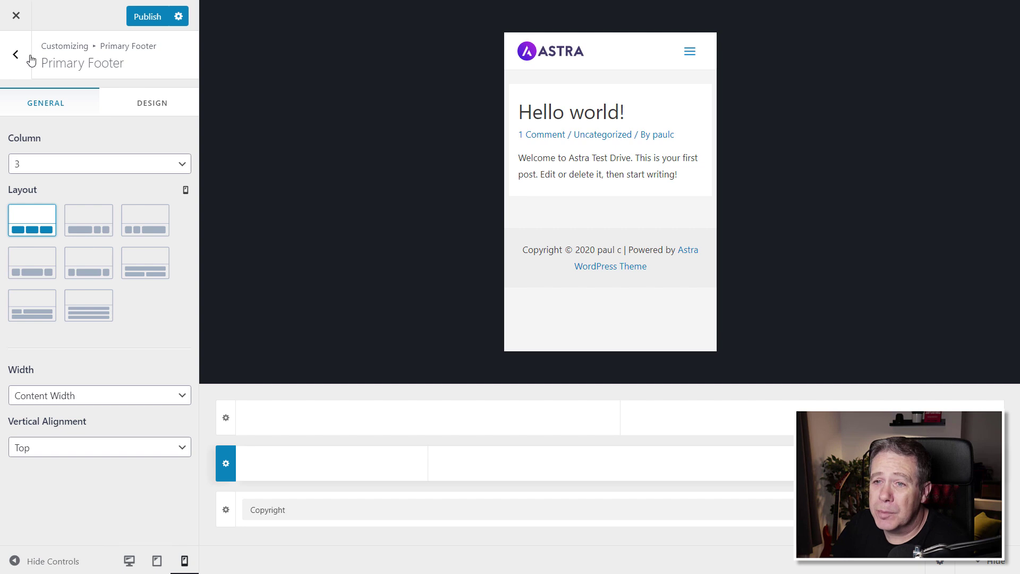
left_click(139, 15)
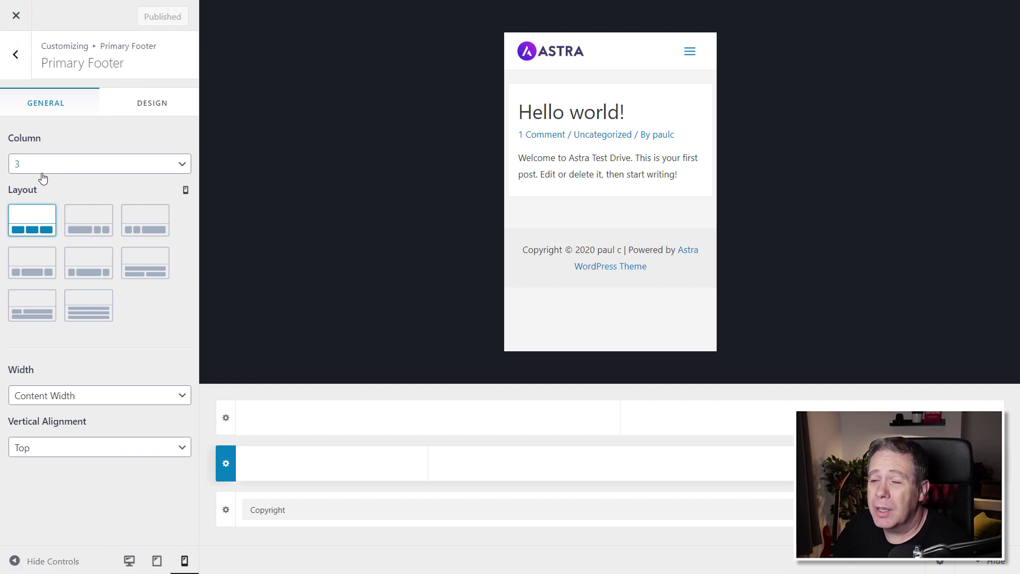